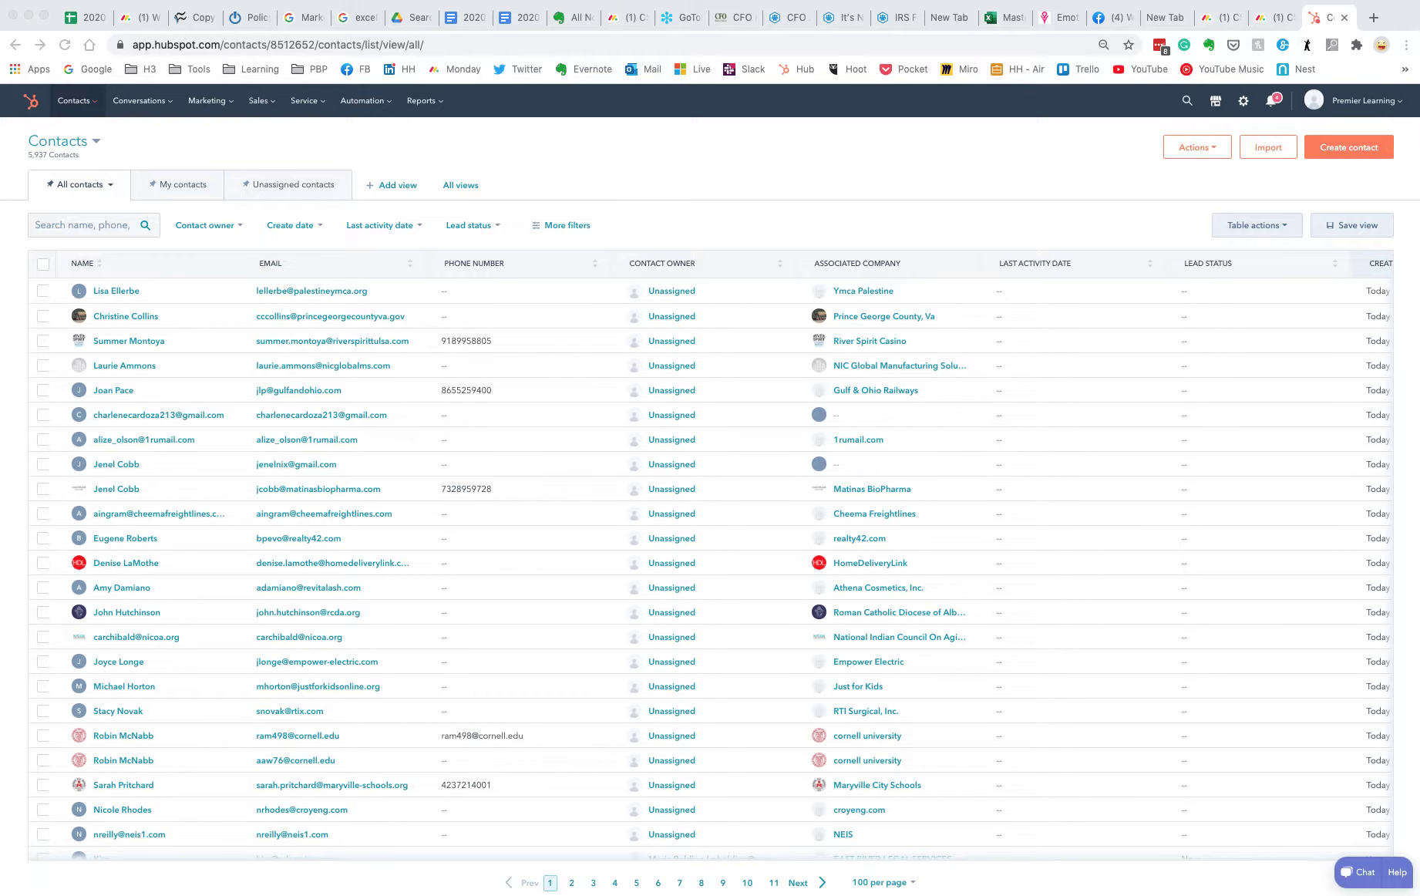
drag(1419, 79, 690, 79)
click(96, 228)
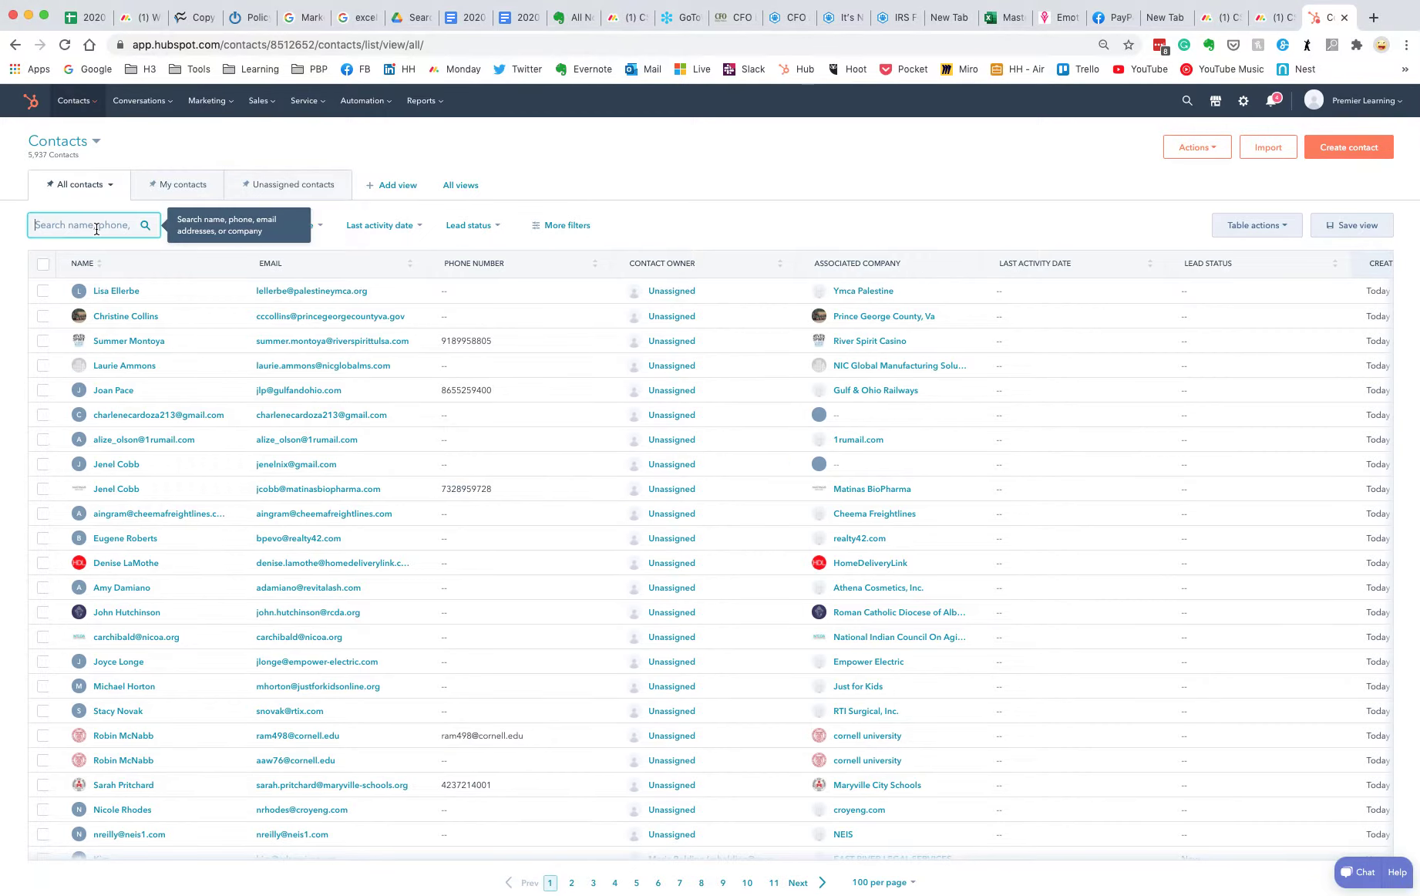
text(Deb)
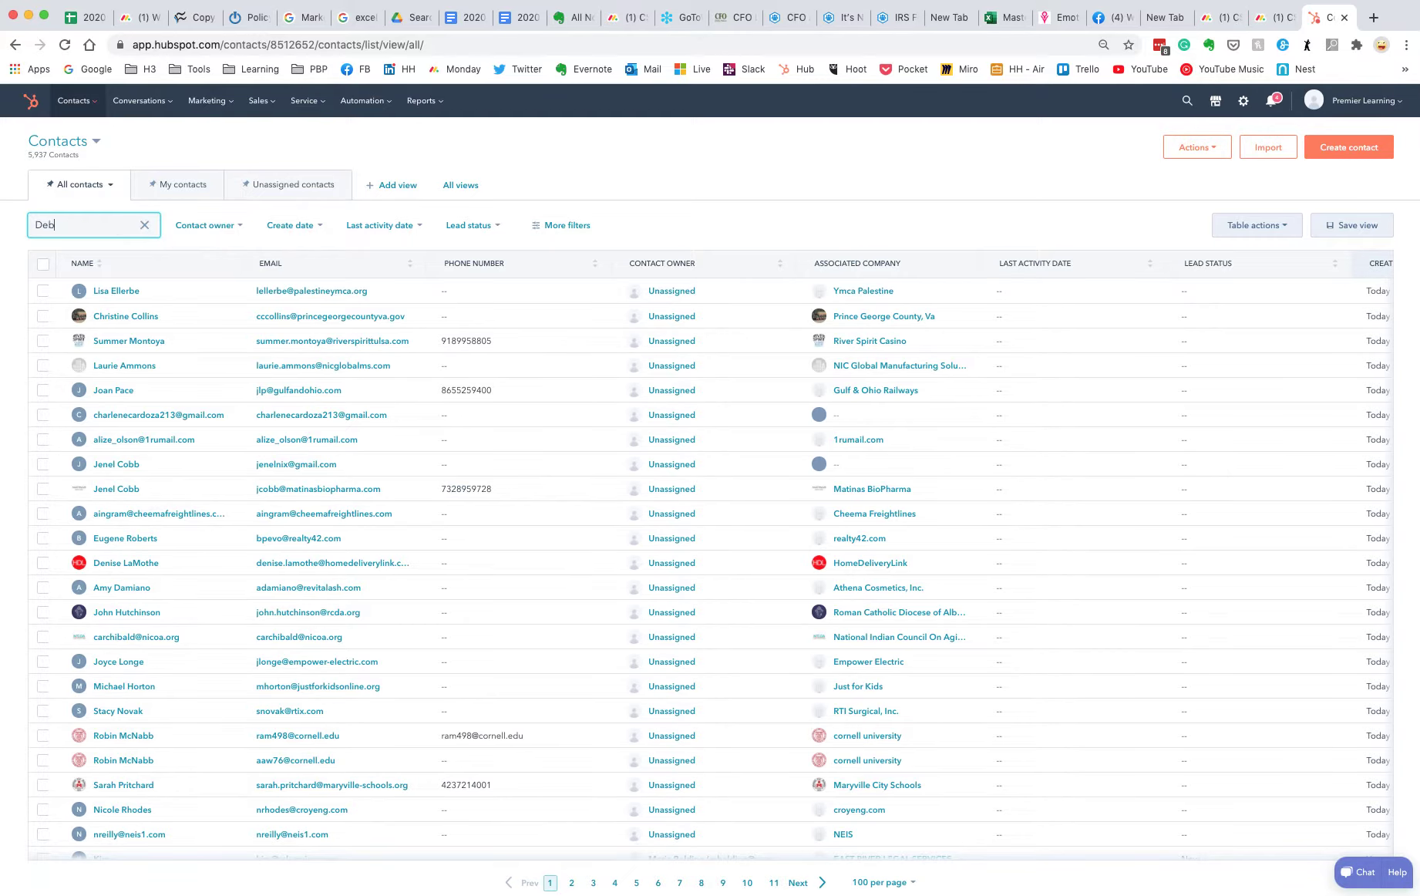
text(orah )
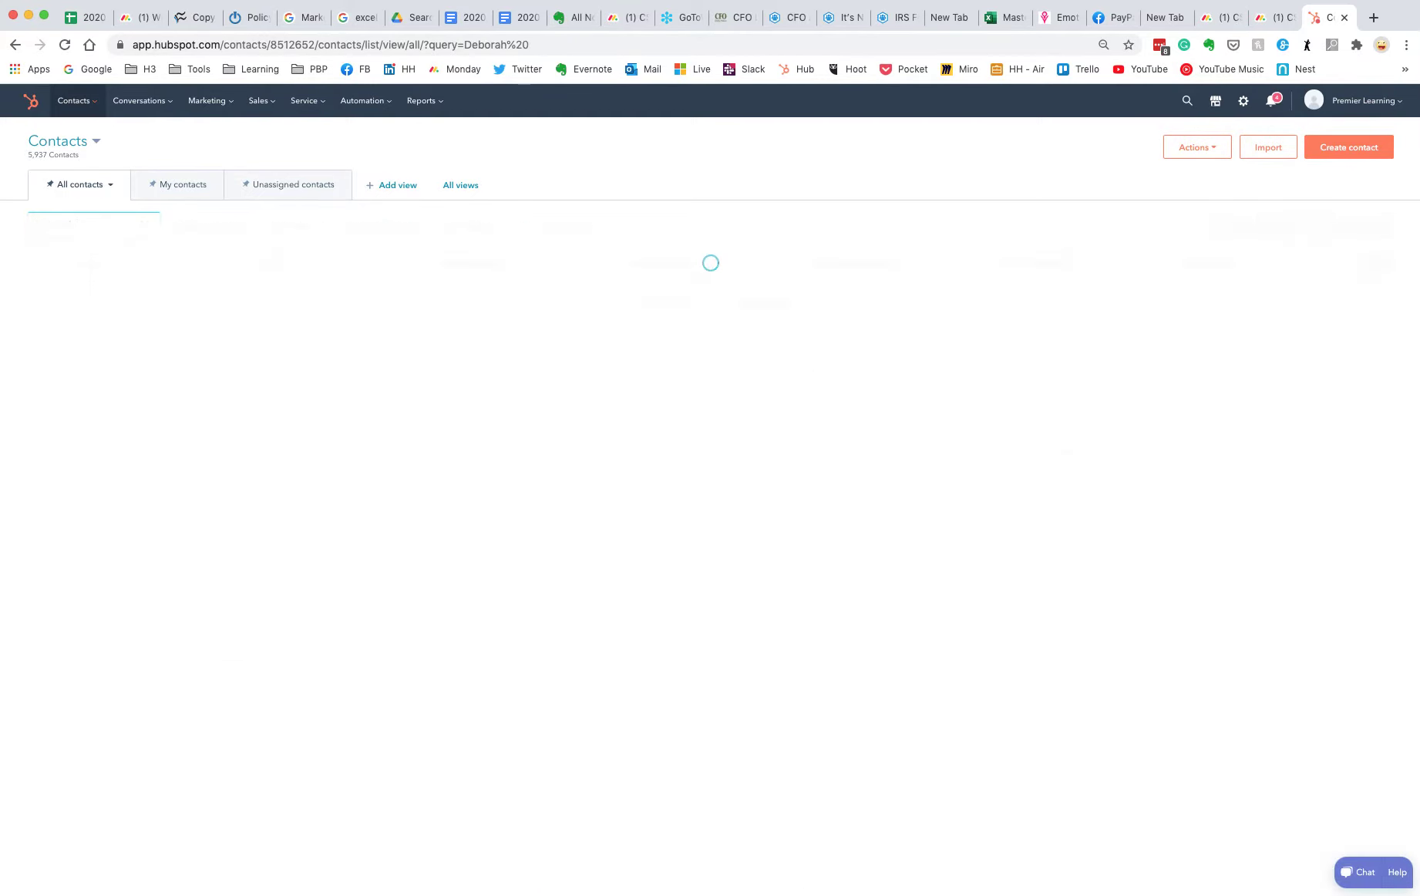
text(gar)
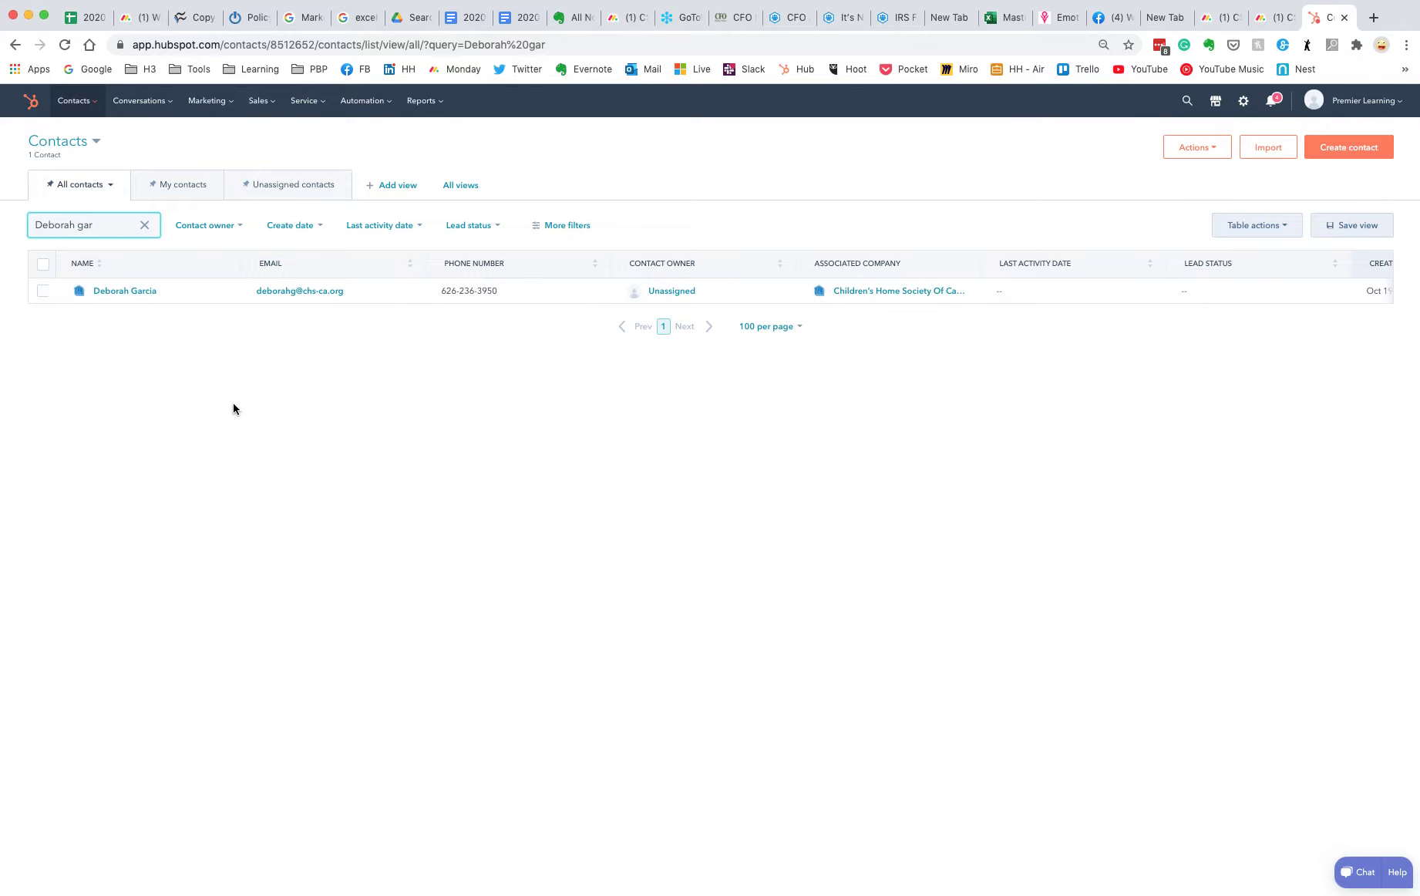
right_click(141, 291)
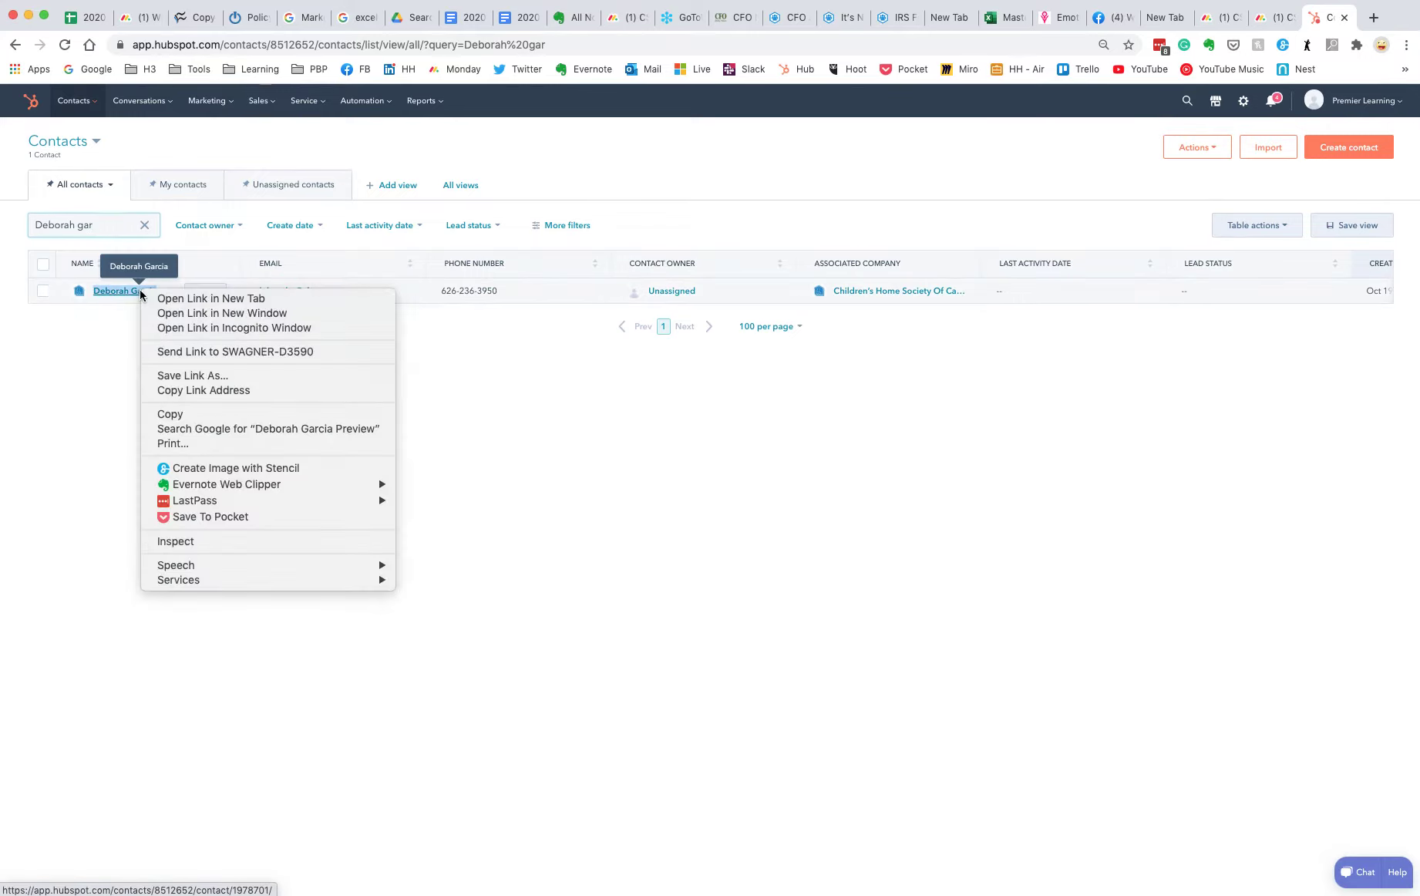
click(169, 301)
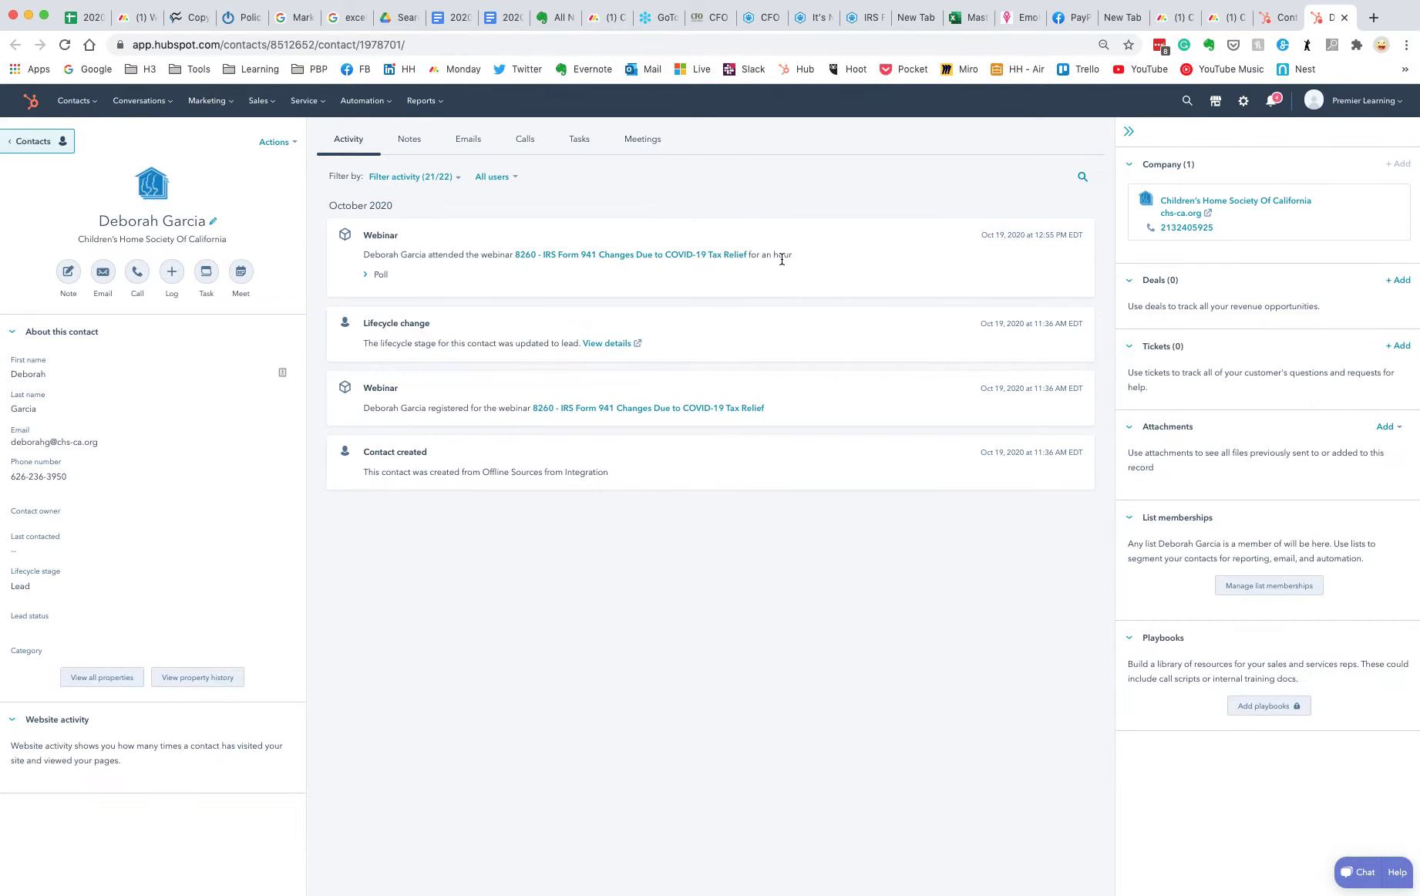
Back on the filtered contacts list, open a quick preview of Deborah's contact.
click(1276, 17)
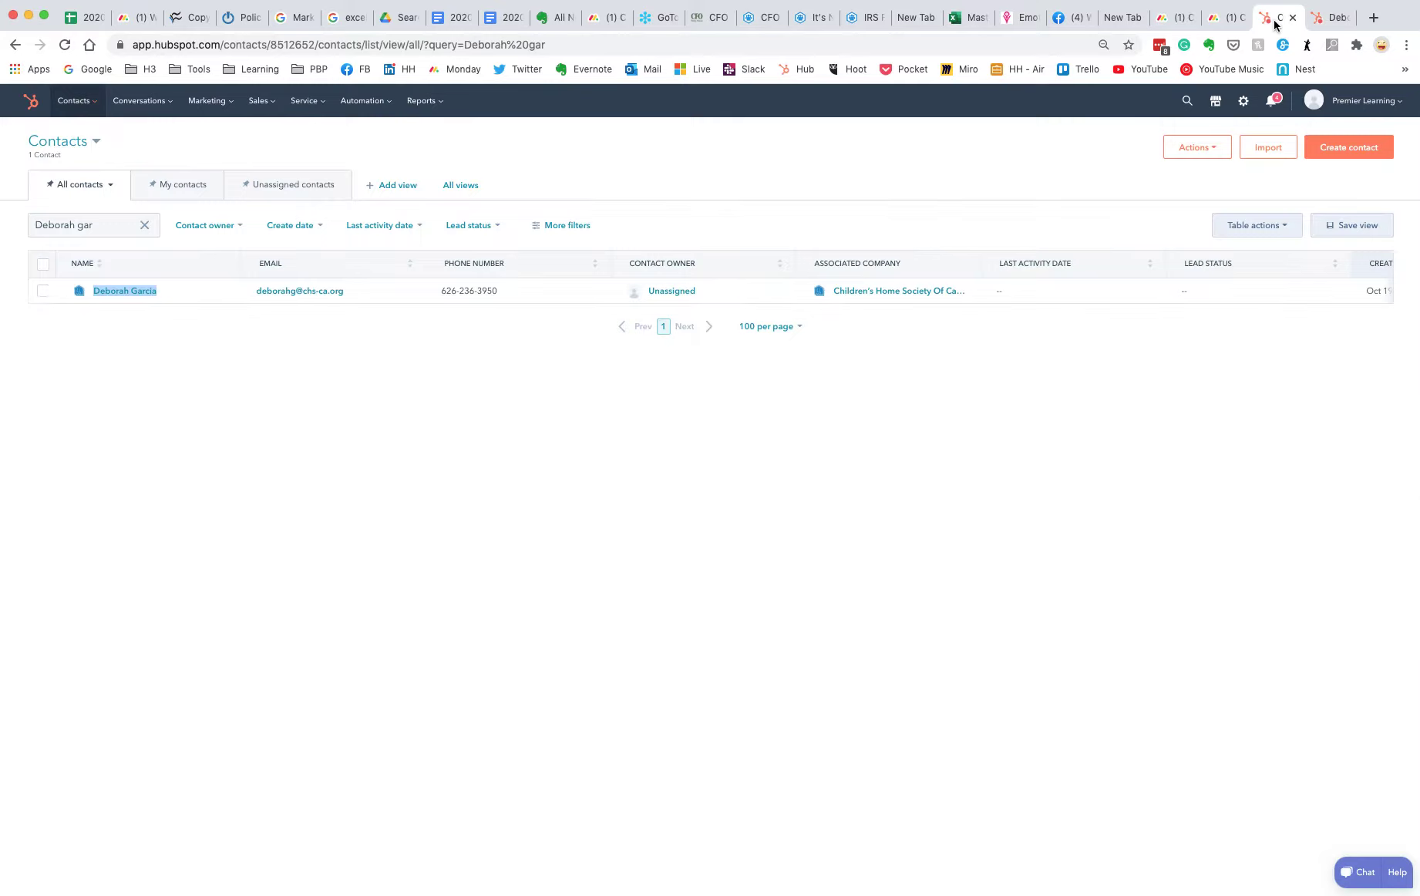
click(168, 491)
mouse_move(200, 290)
click(205, 292)
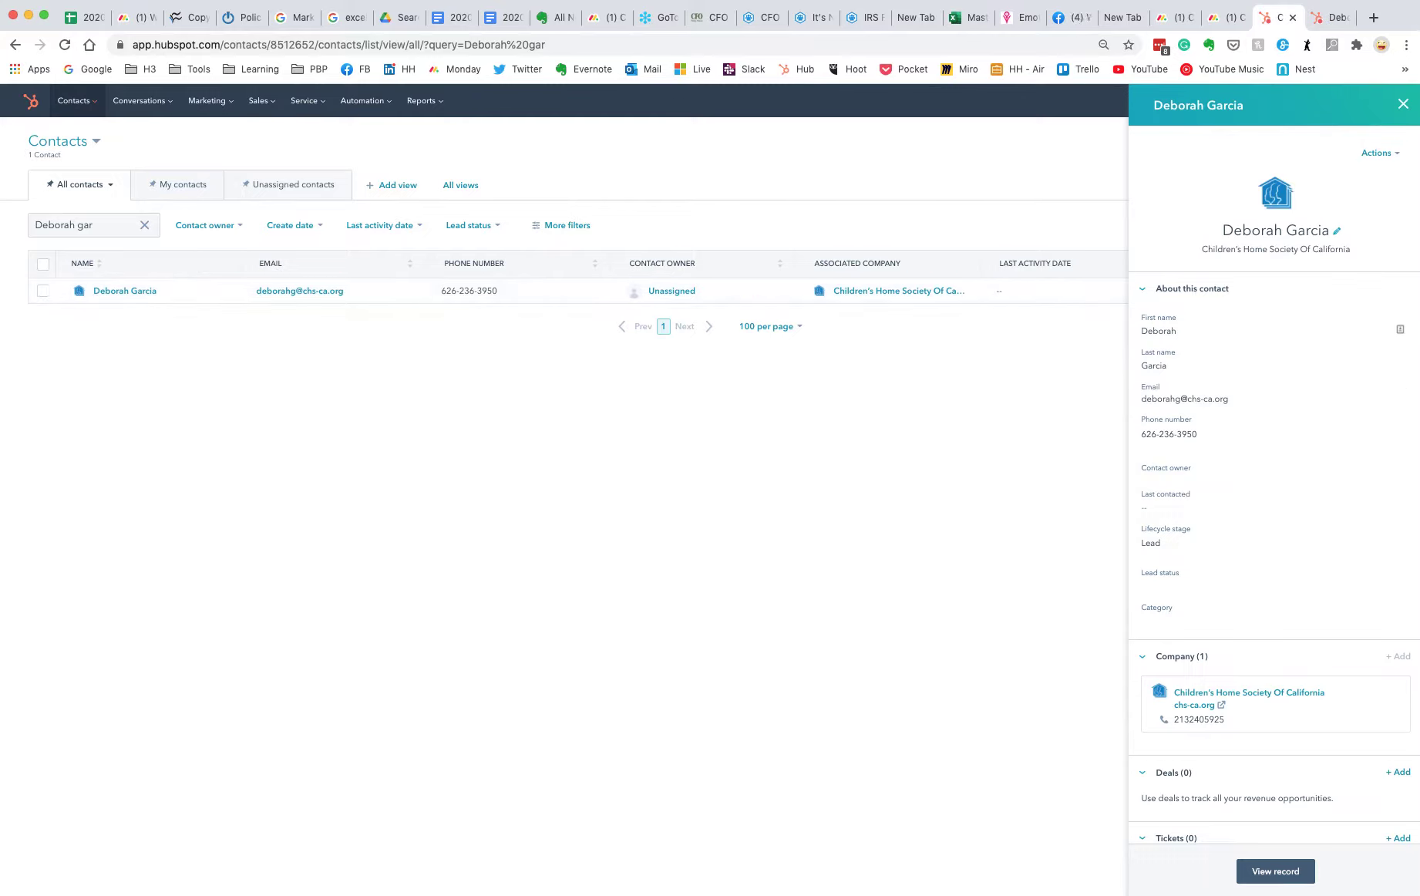
Check the survey email in Outlook, then minimize it.
key(super+Tab)
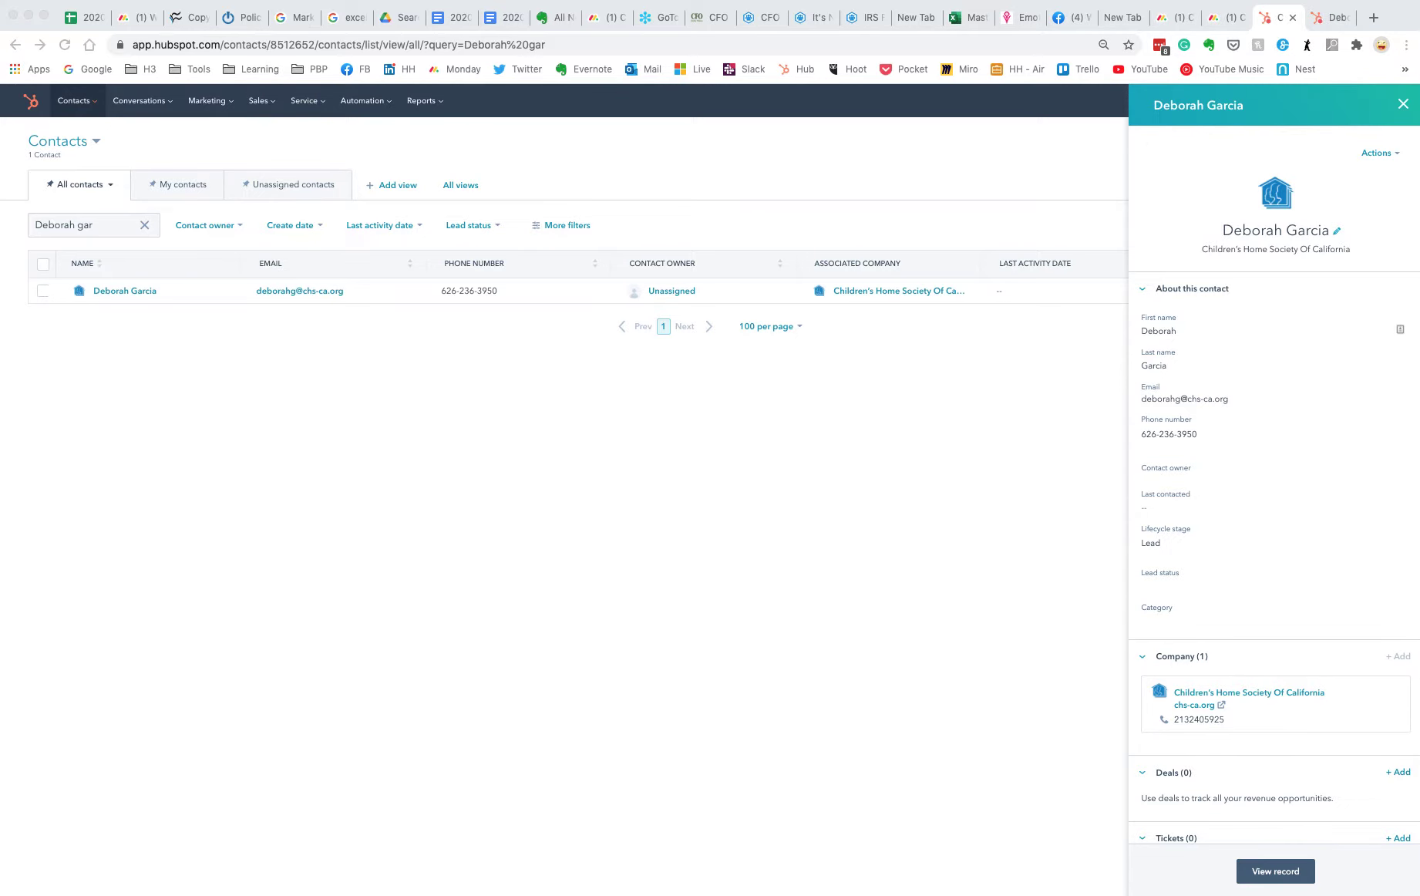
click(1387, 371)
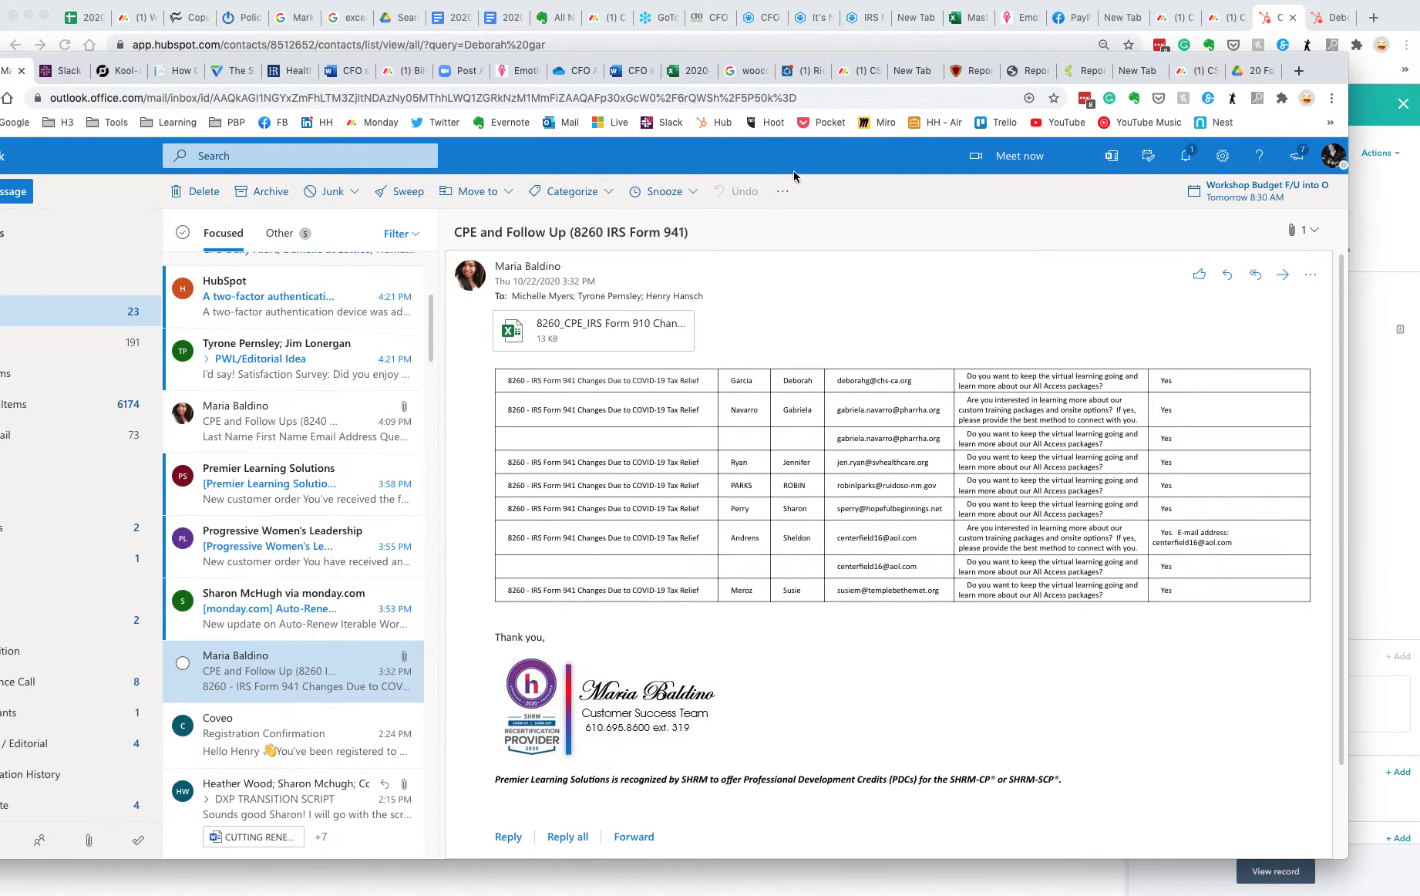
key(super+m)
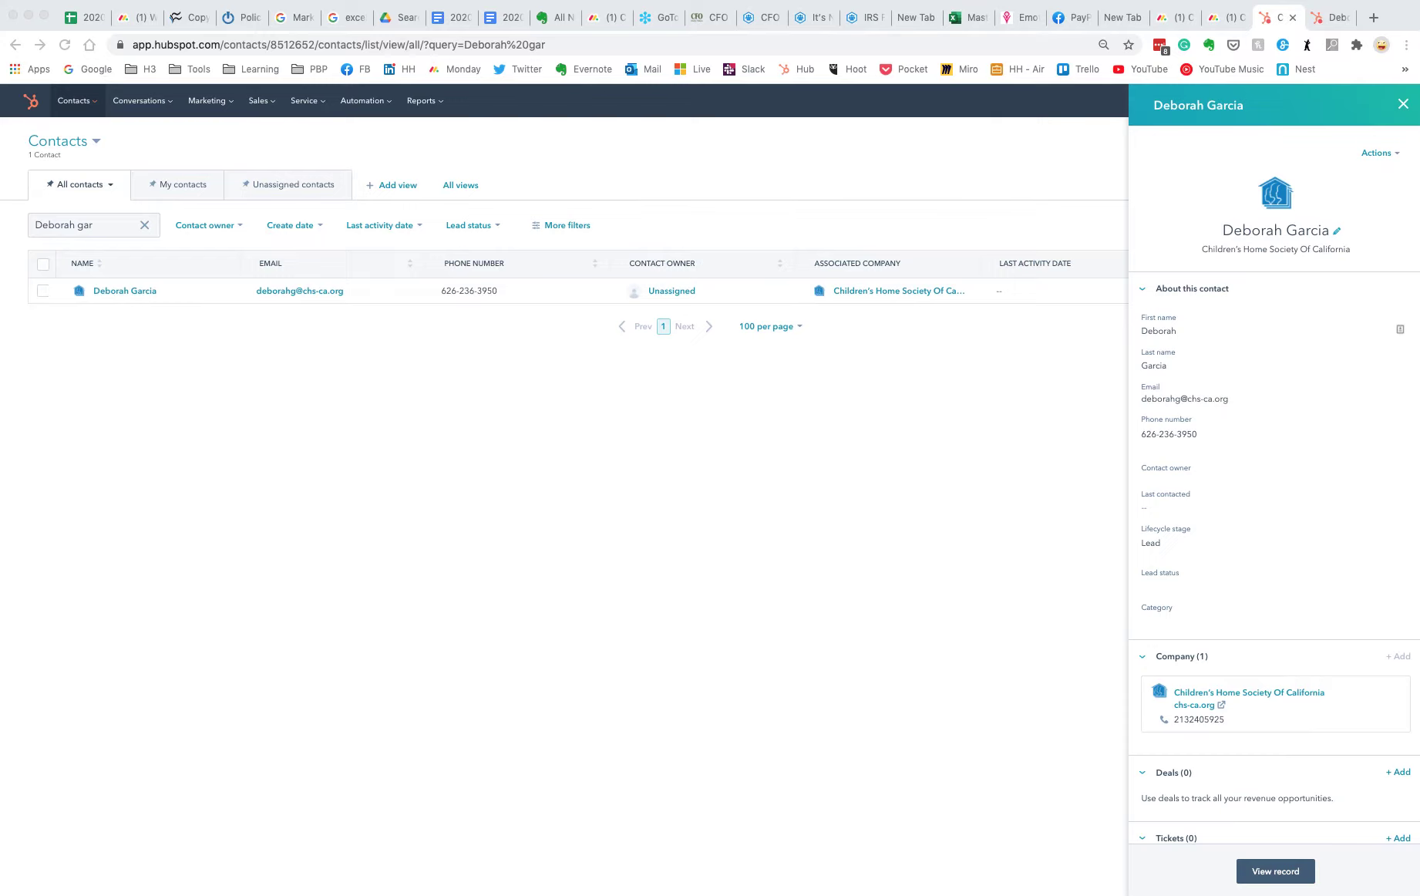
Scroll the contact preview panel down toward its Deals section.
scroll(1260, 574, down, 3)
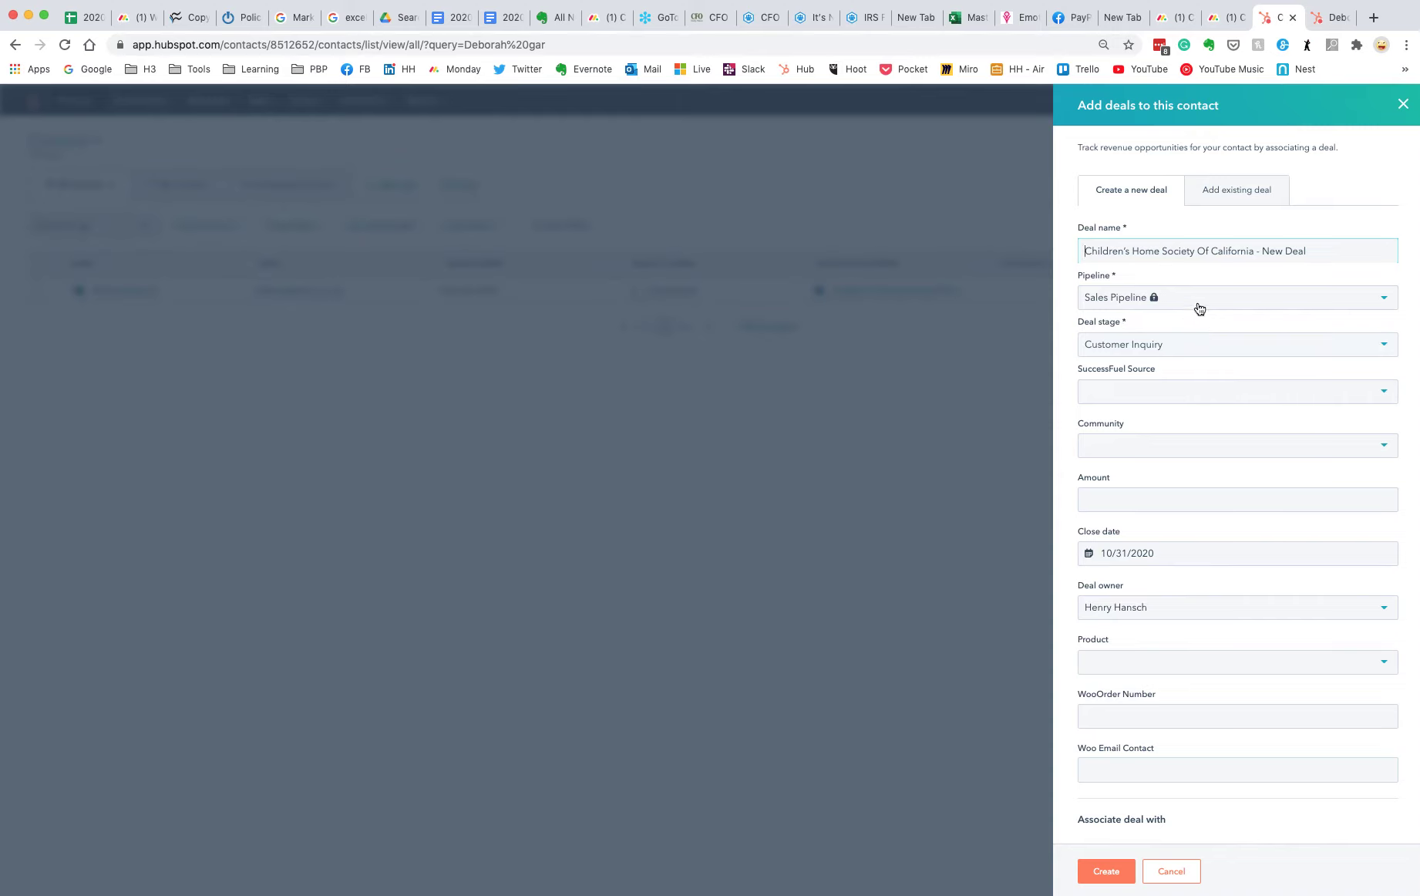
Set deal stage to GTW Response and source to GTW Post Event Survey - All Access.
click(1193, 352)
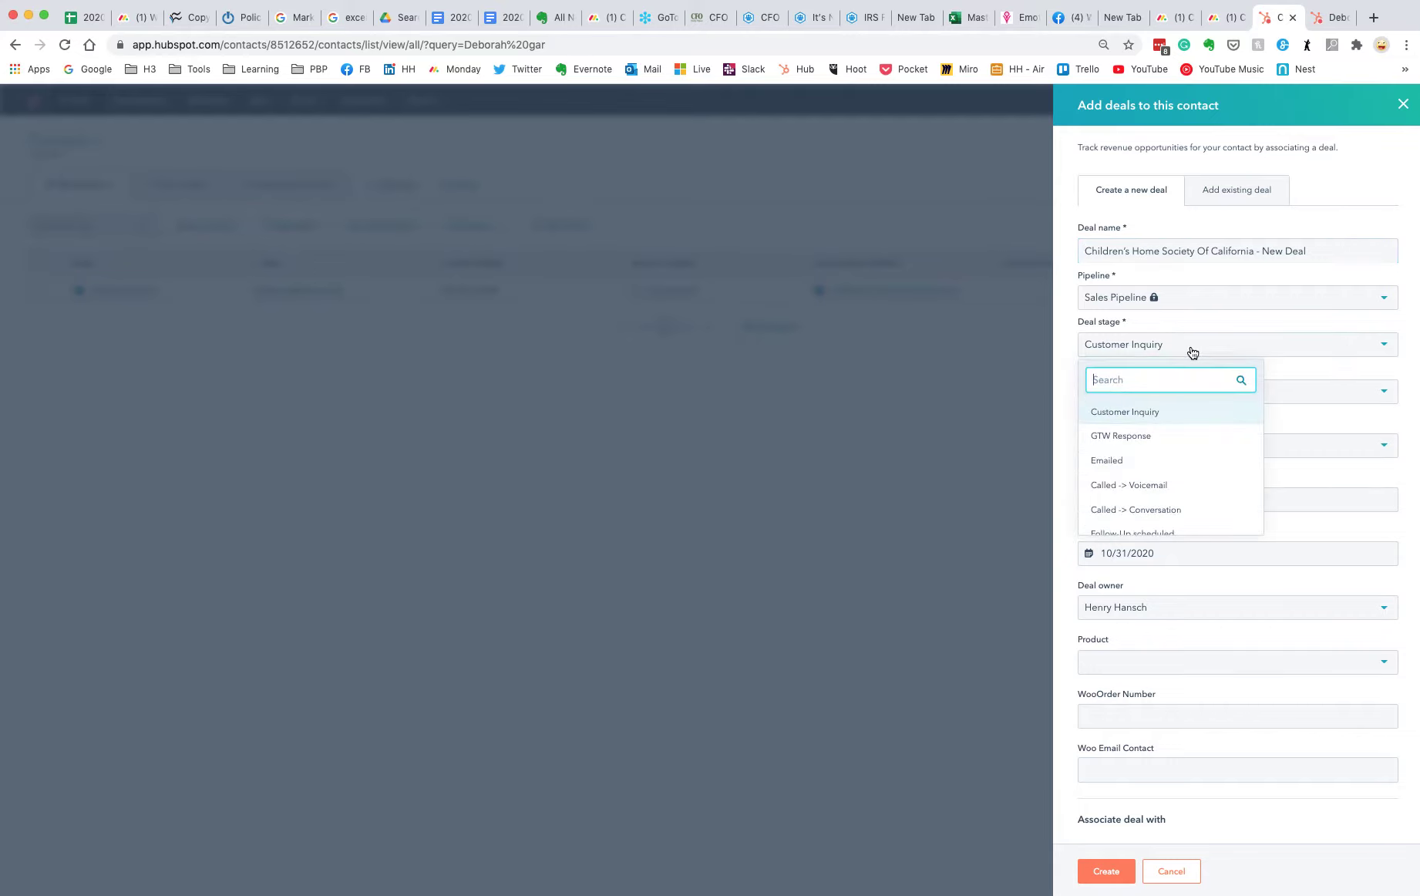
click(1142, 437)
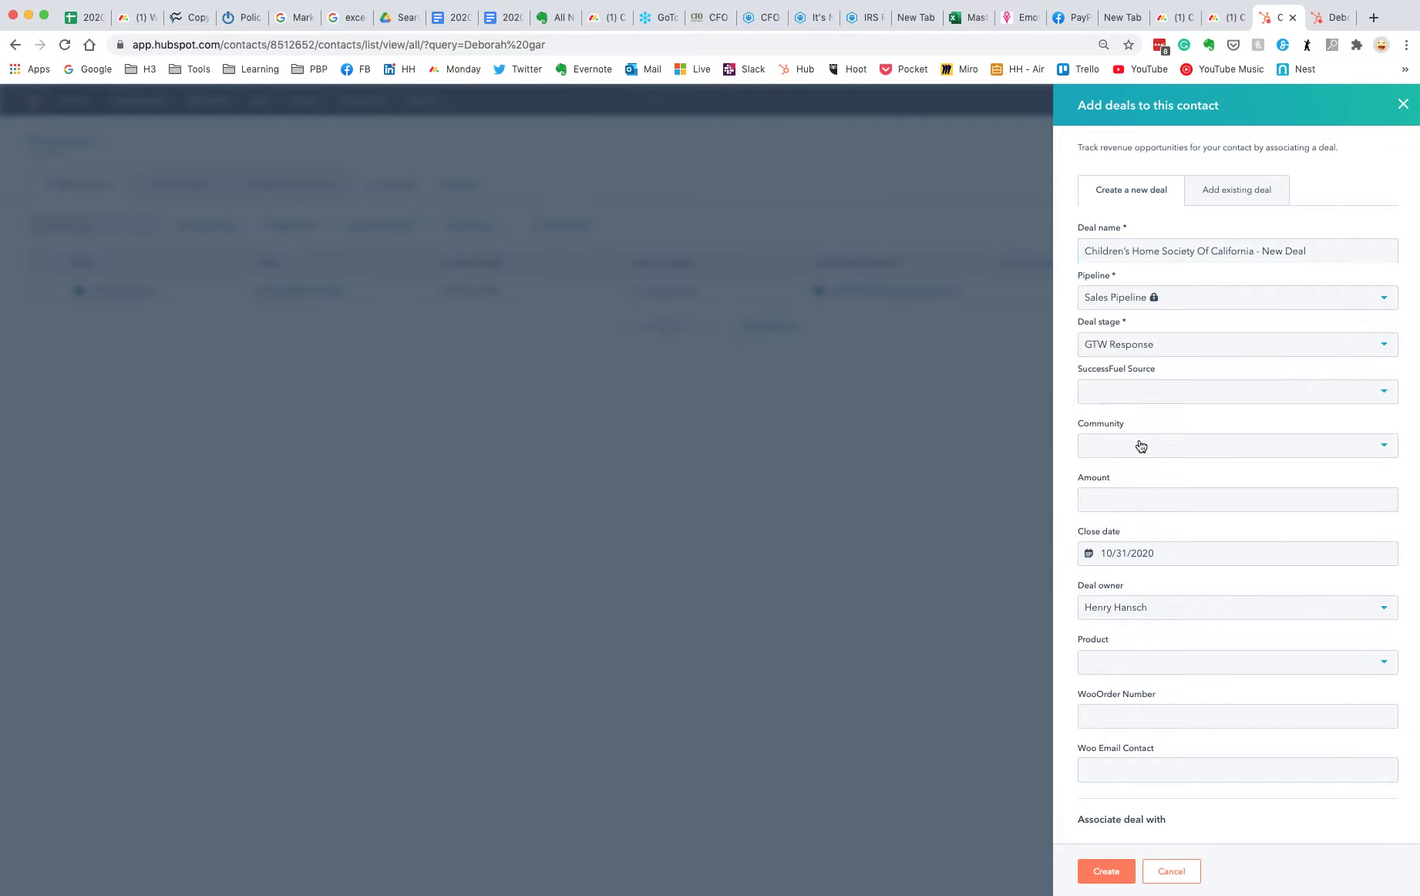
click(1150, 392)
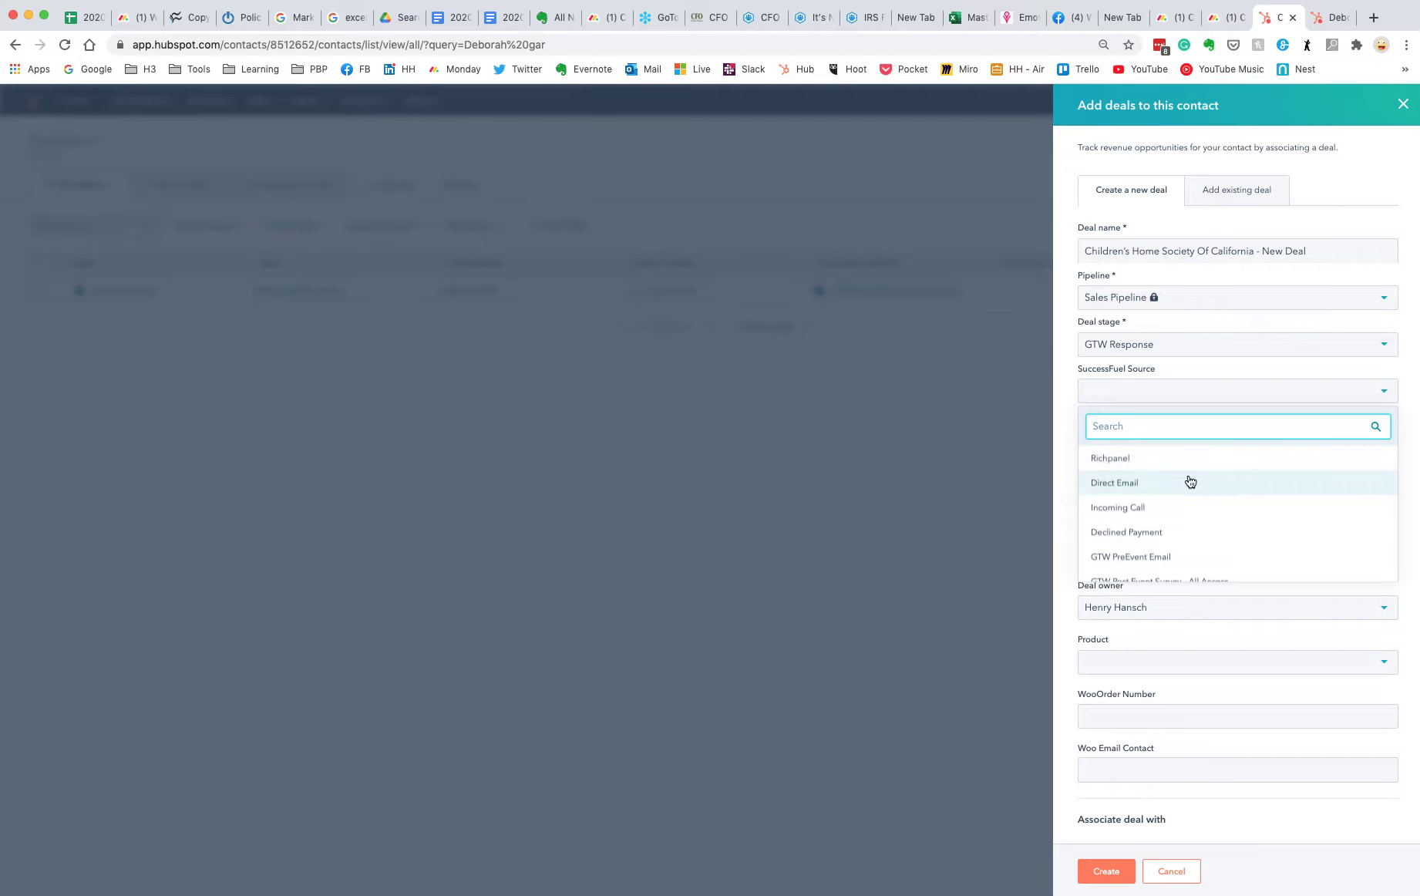
scroll(1188, 497, down, 1)
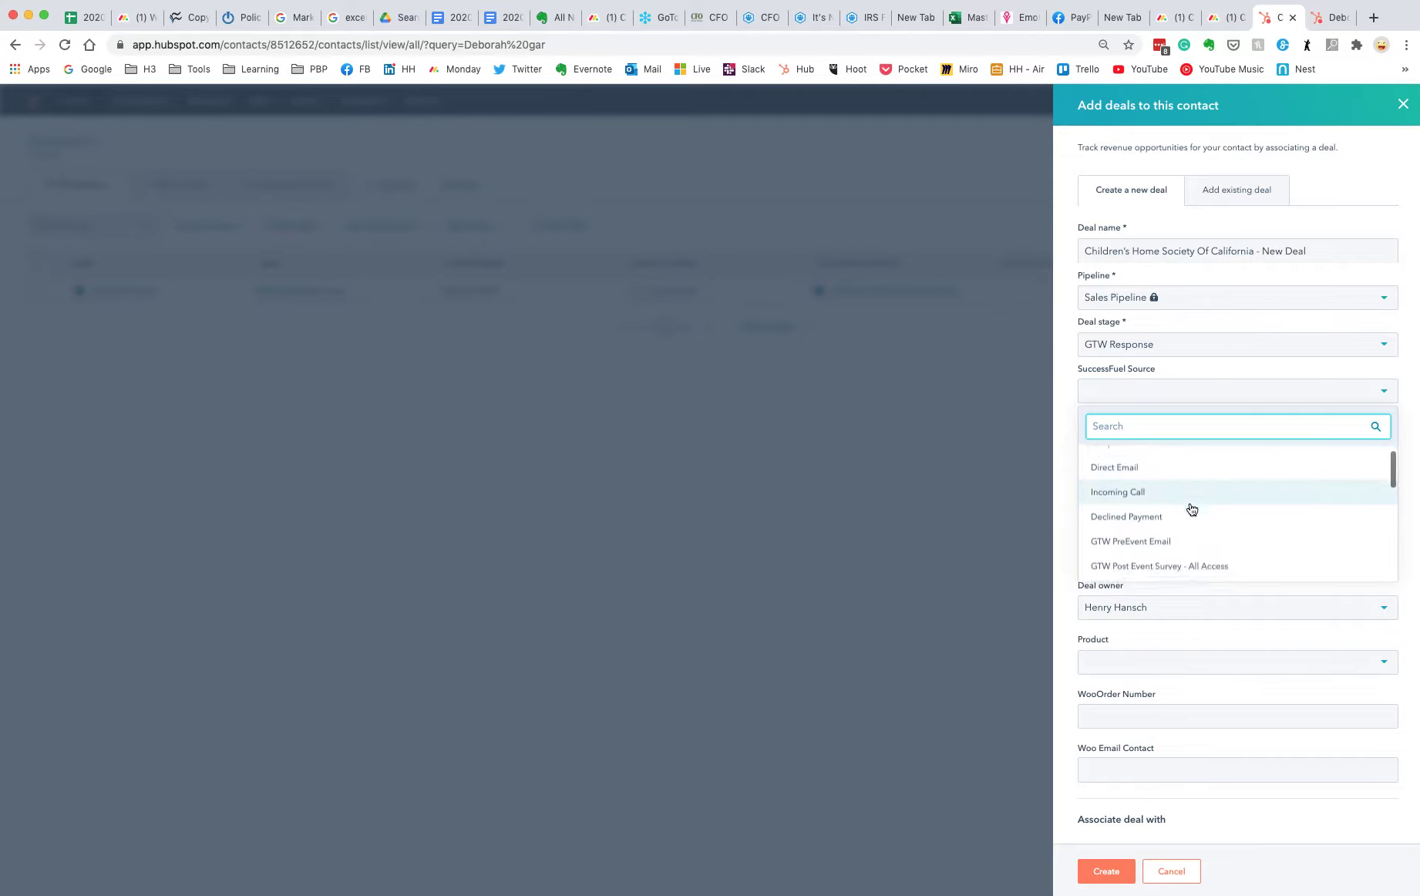
scroll(1188, 507, up, 1)
scroll(1181, 505, down, 2)
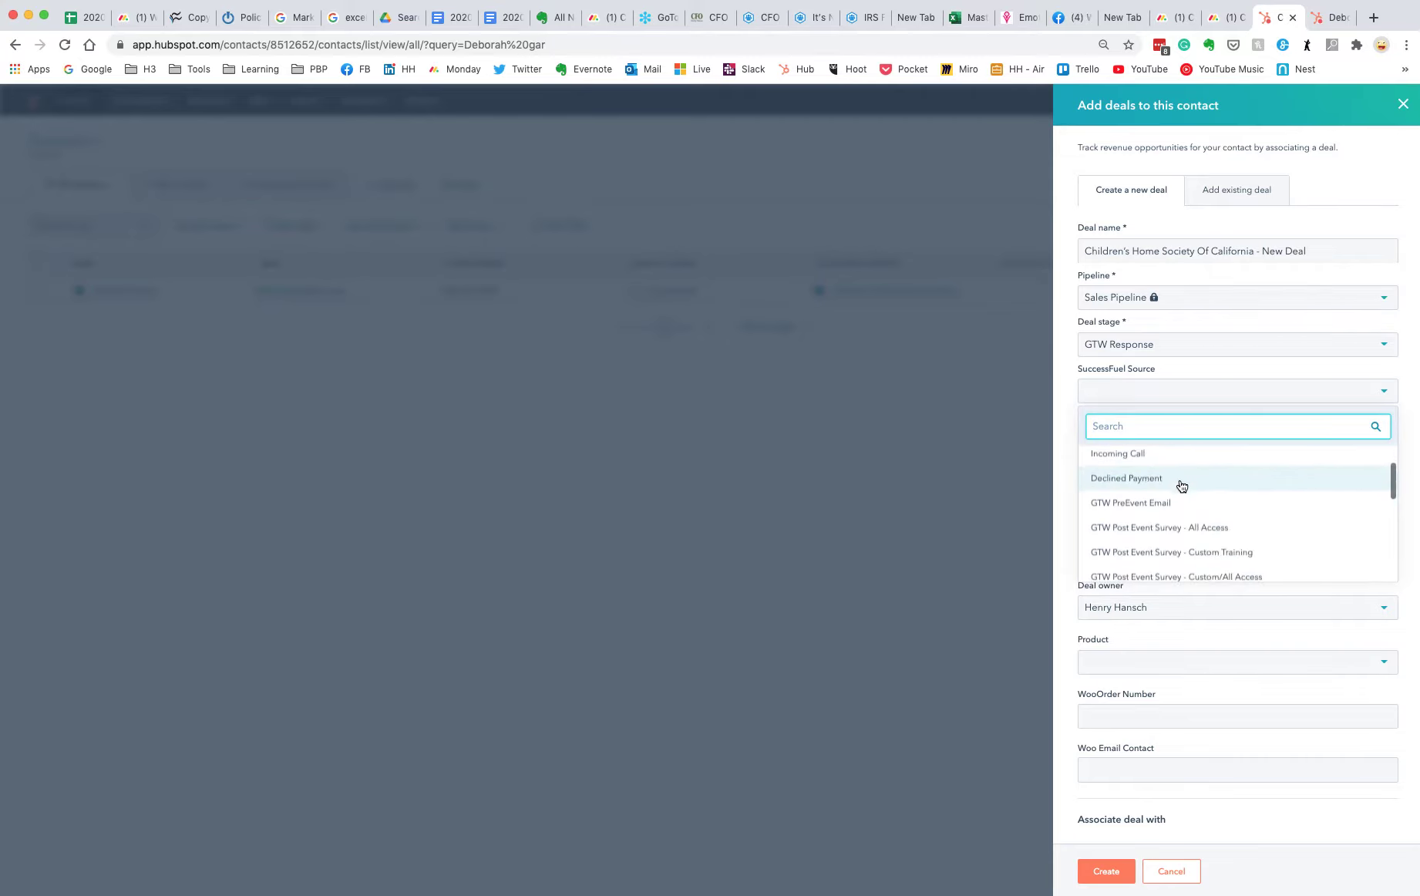
scroll(1184, 530, down, 2)
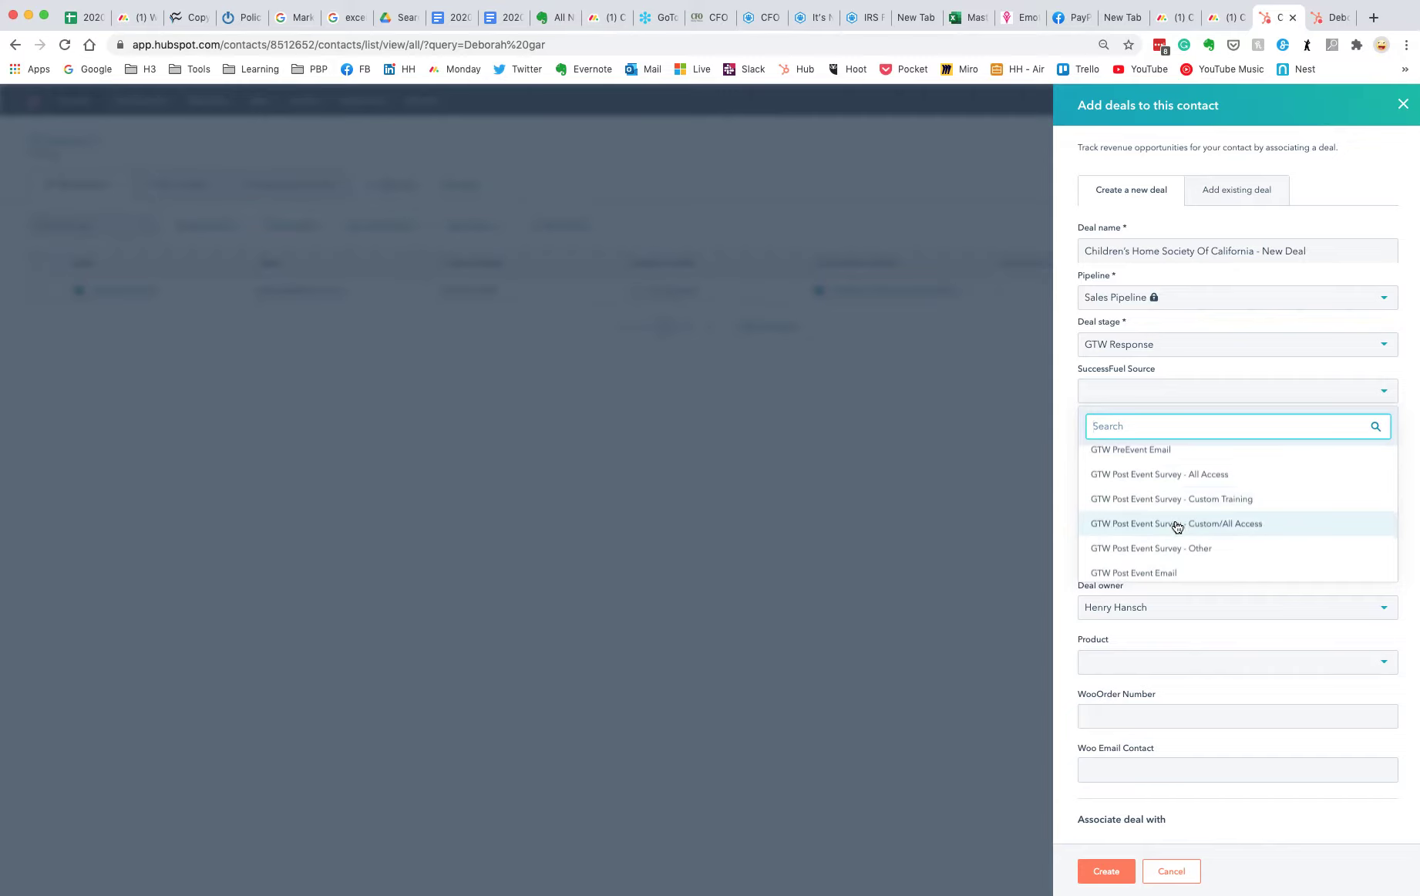
click(1172, 476)
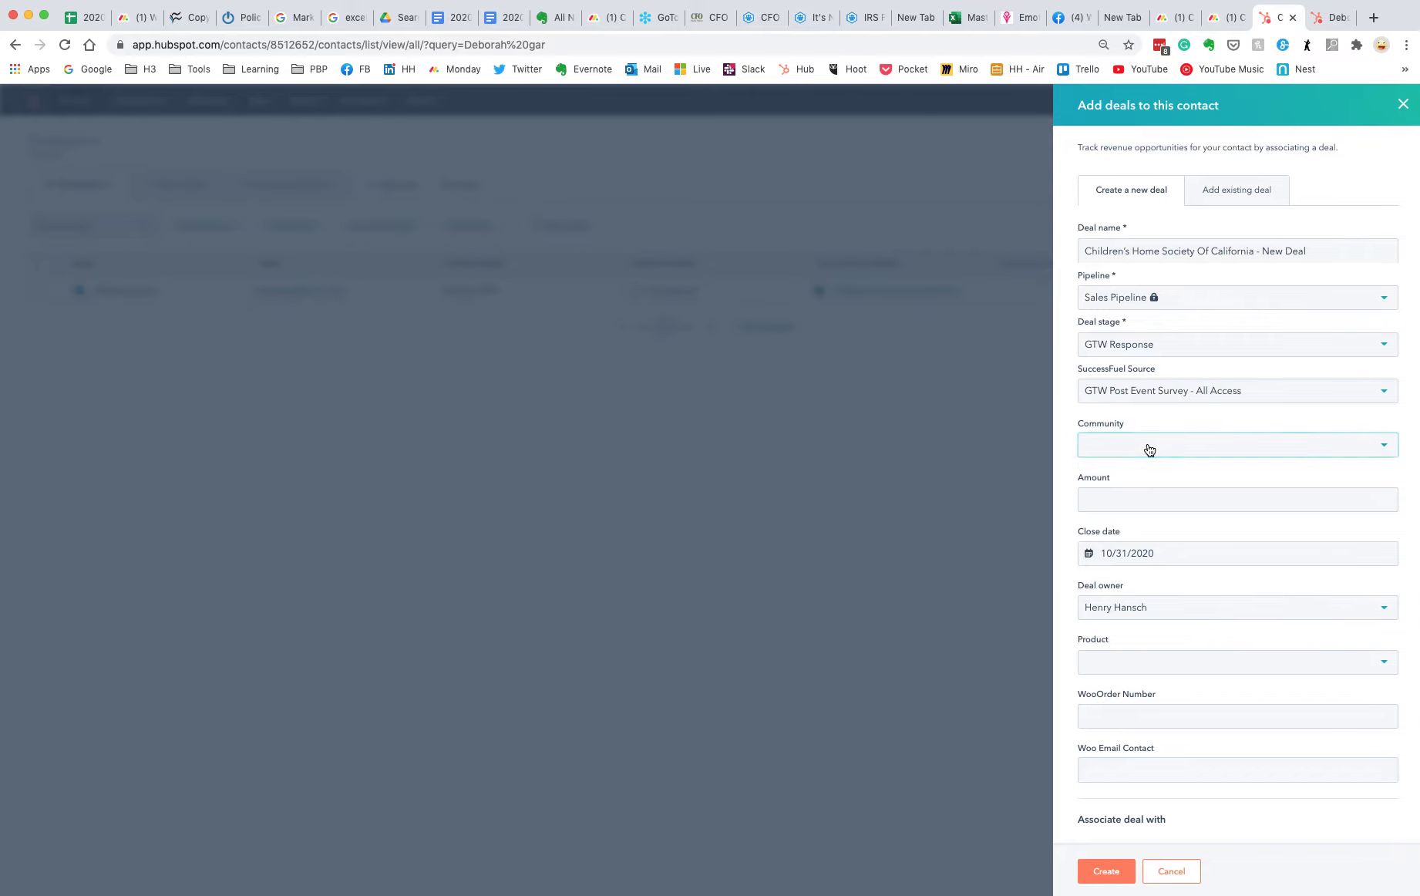
Set community to CFO, amount to 499, and reassign the deal owner.
click(1148, 450)
click(1126, 616)
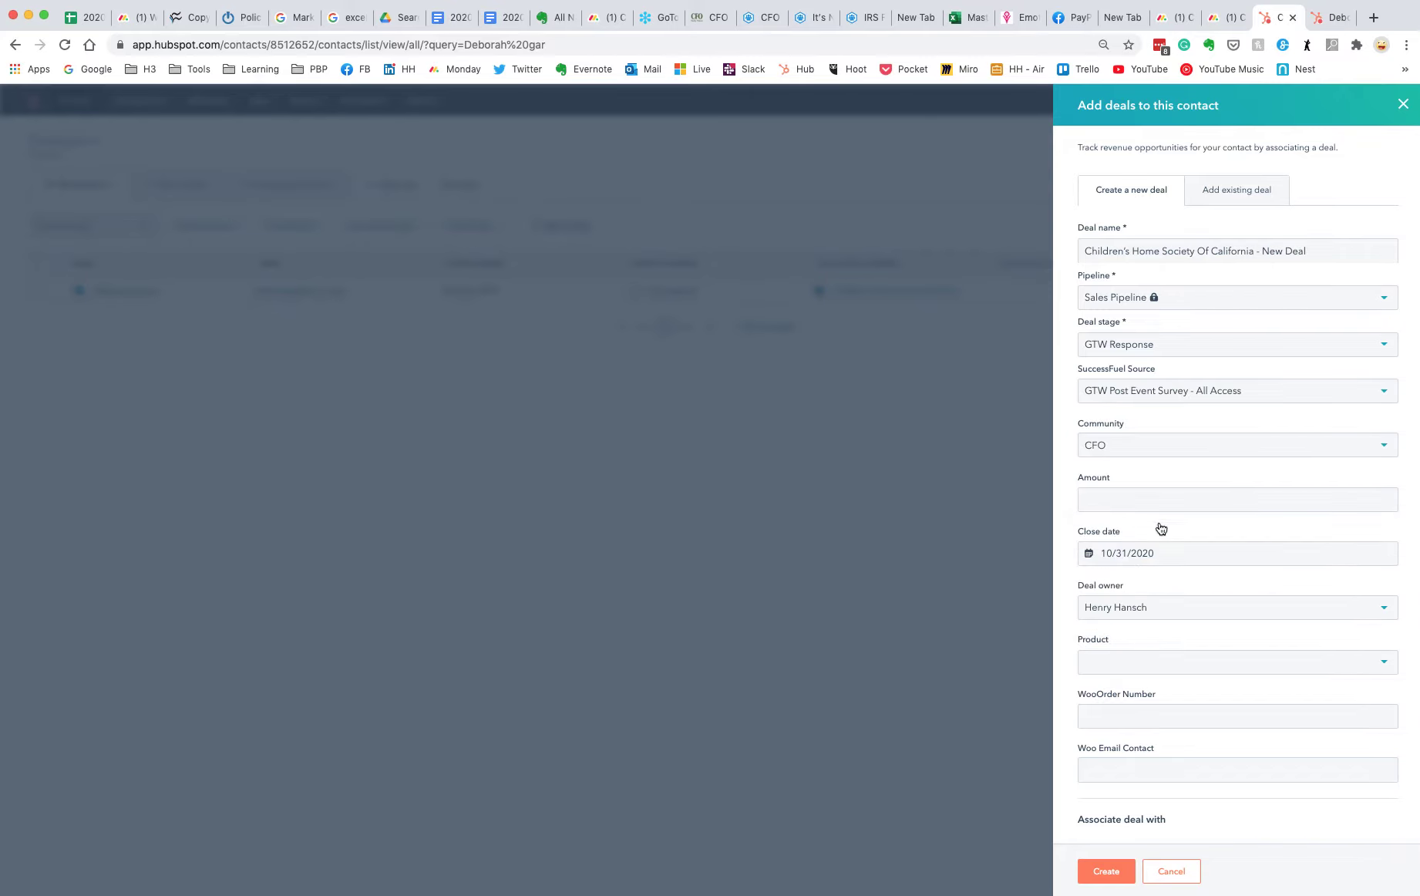
click(1144, 499)
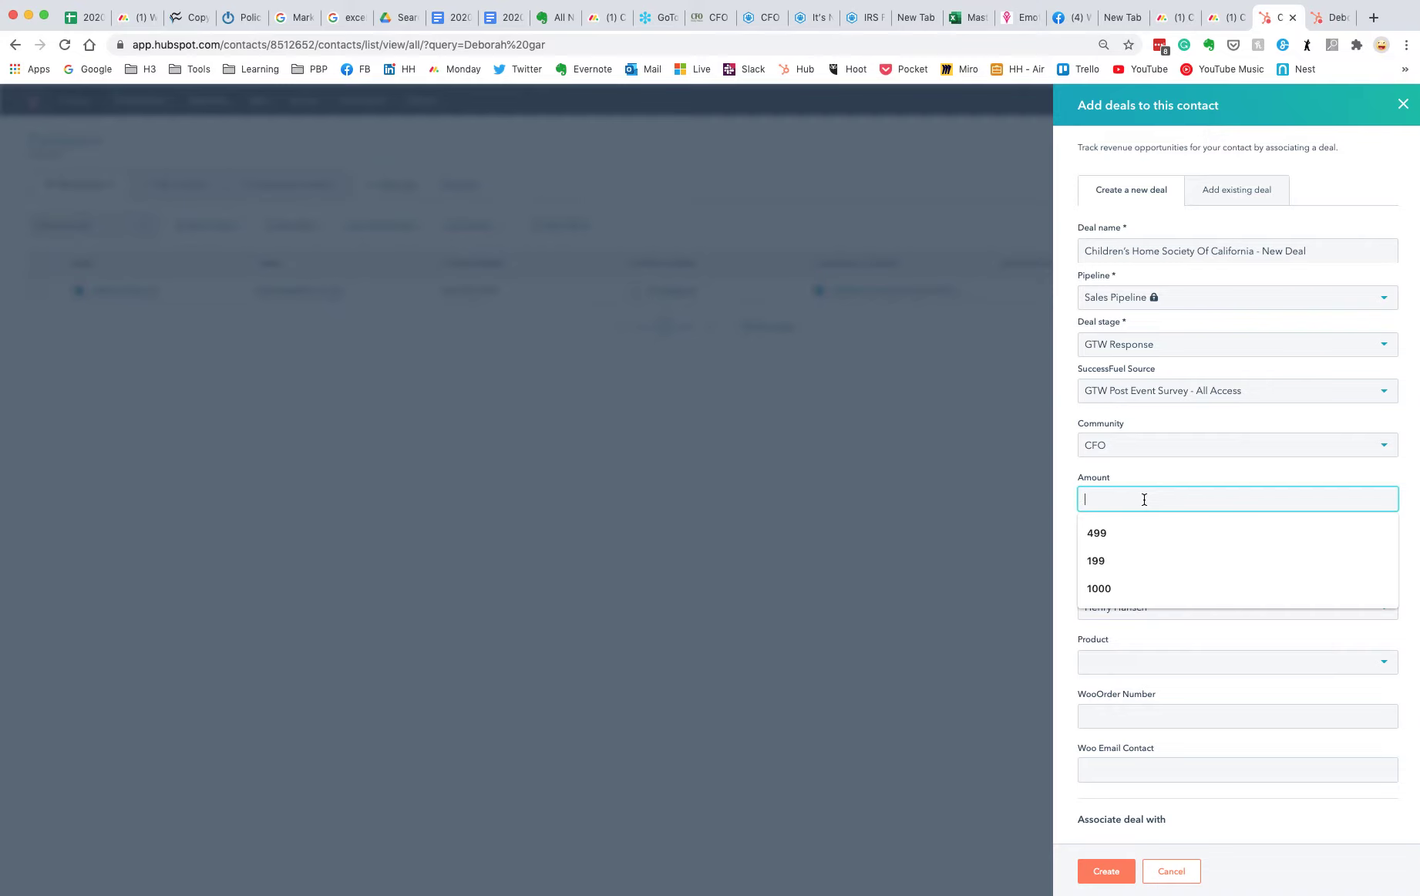
text(499)
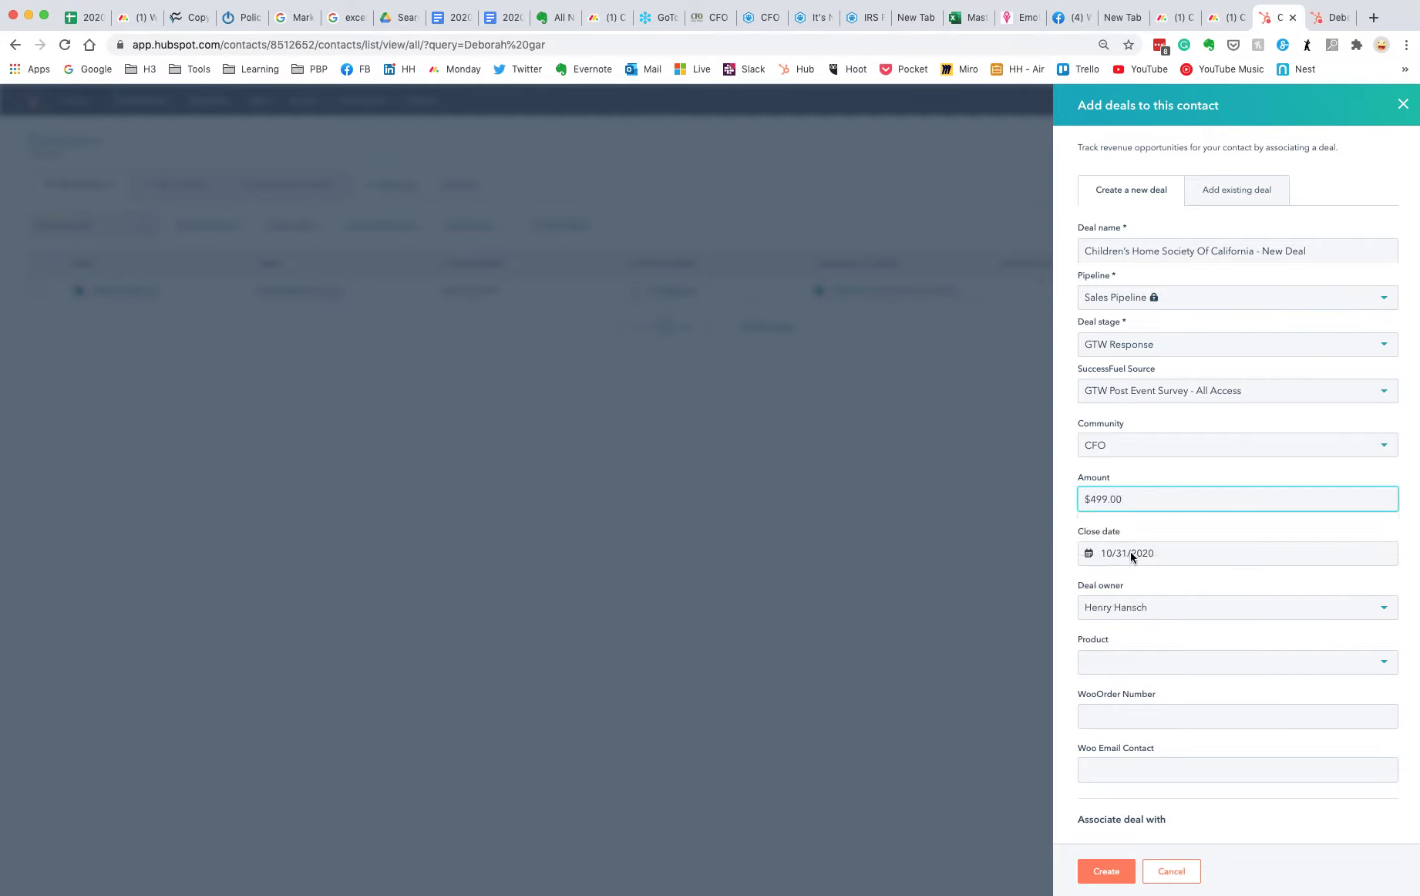
scroll(1131, 556, down, 2)
scroll(1133, 532, down, 2)
click(1103, 523)
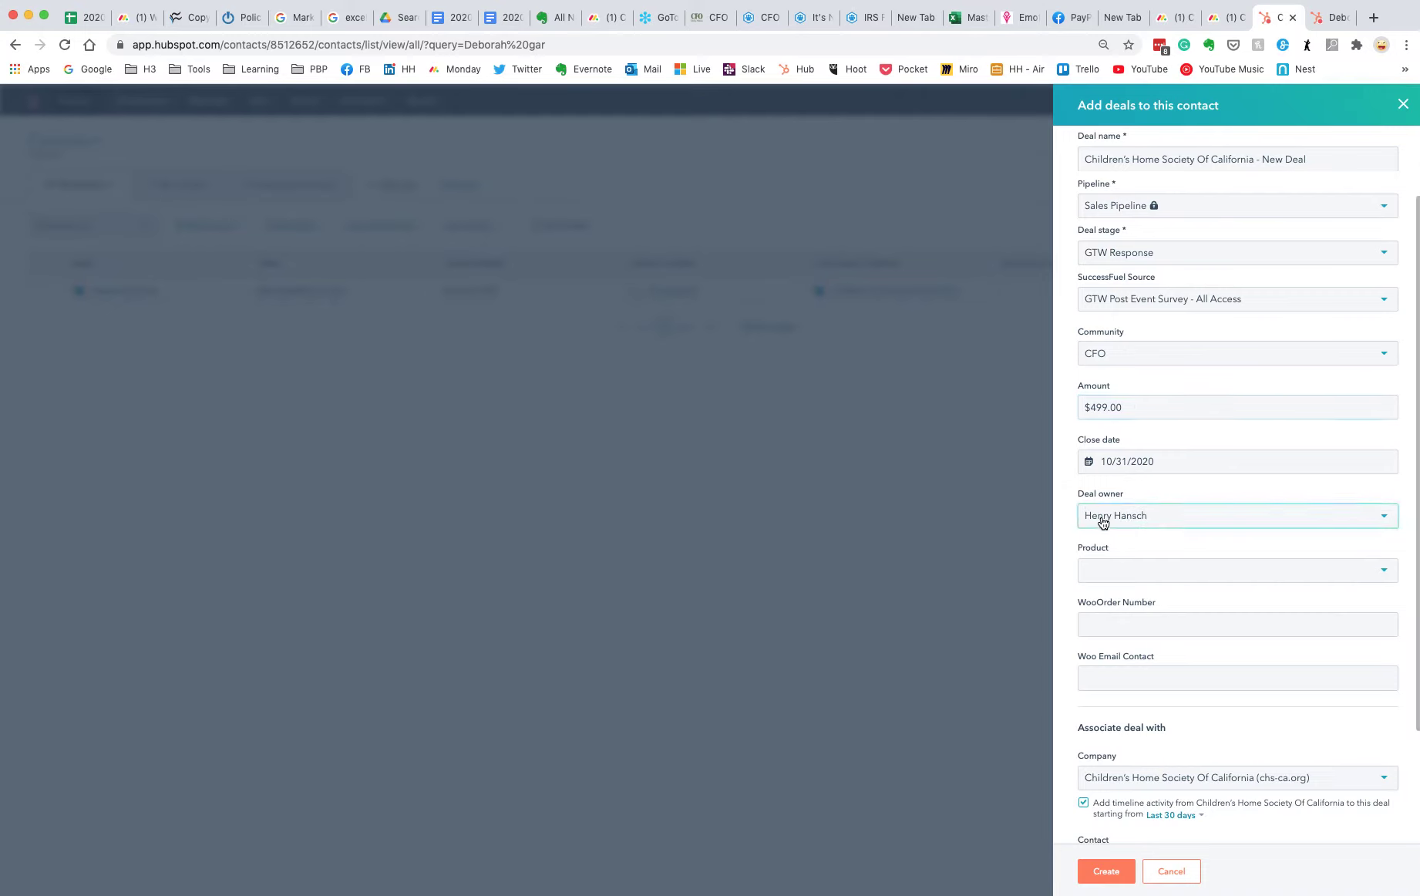
click(1128, 682)
Choose All Access as the product and create the $499 deal.
scroll(1070, 610, down, 1)
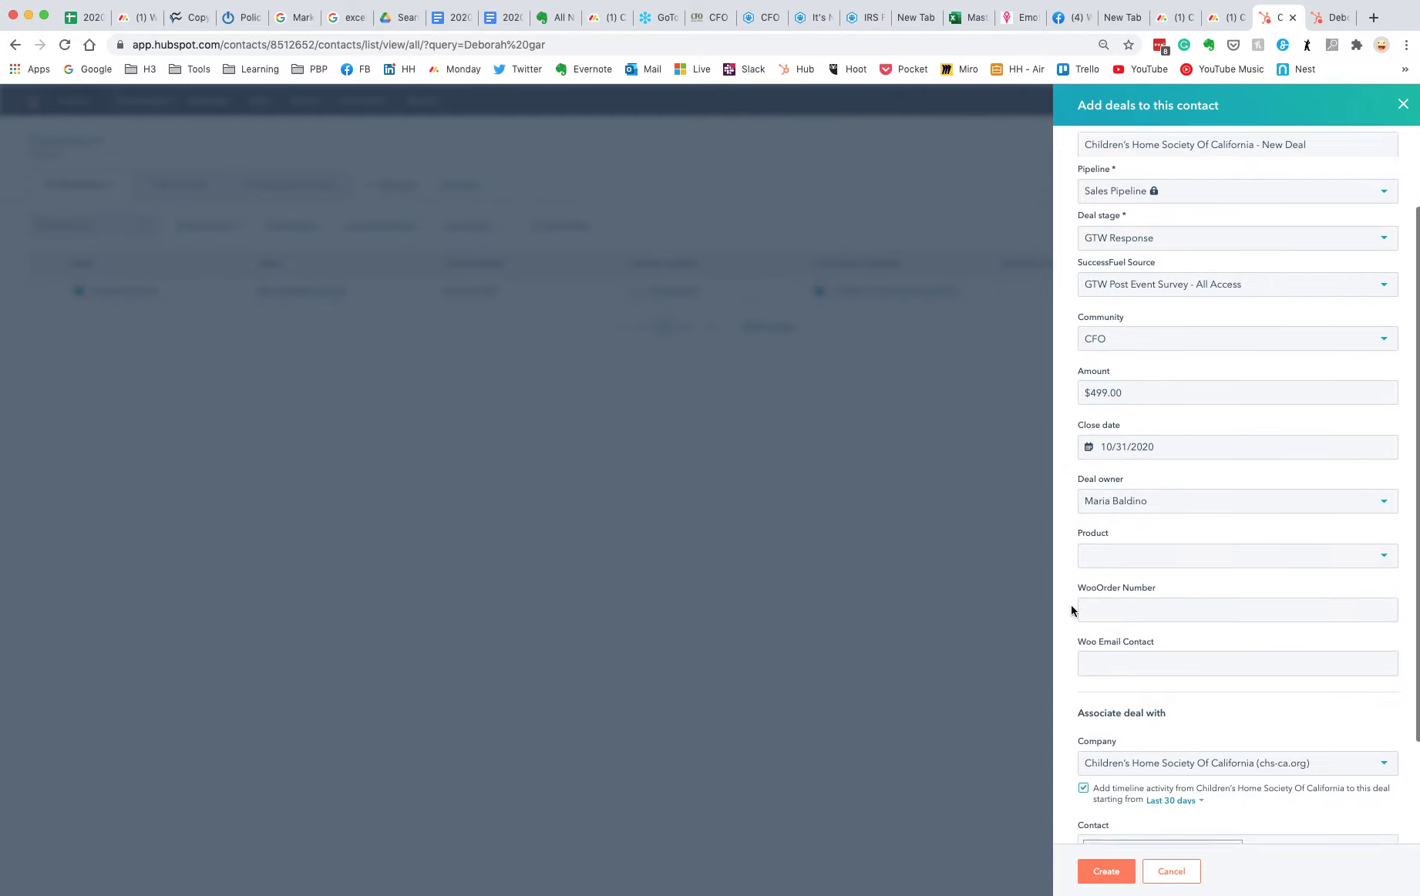
scroll(1071, 610, down, 1)
click(1115, 535)
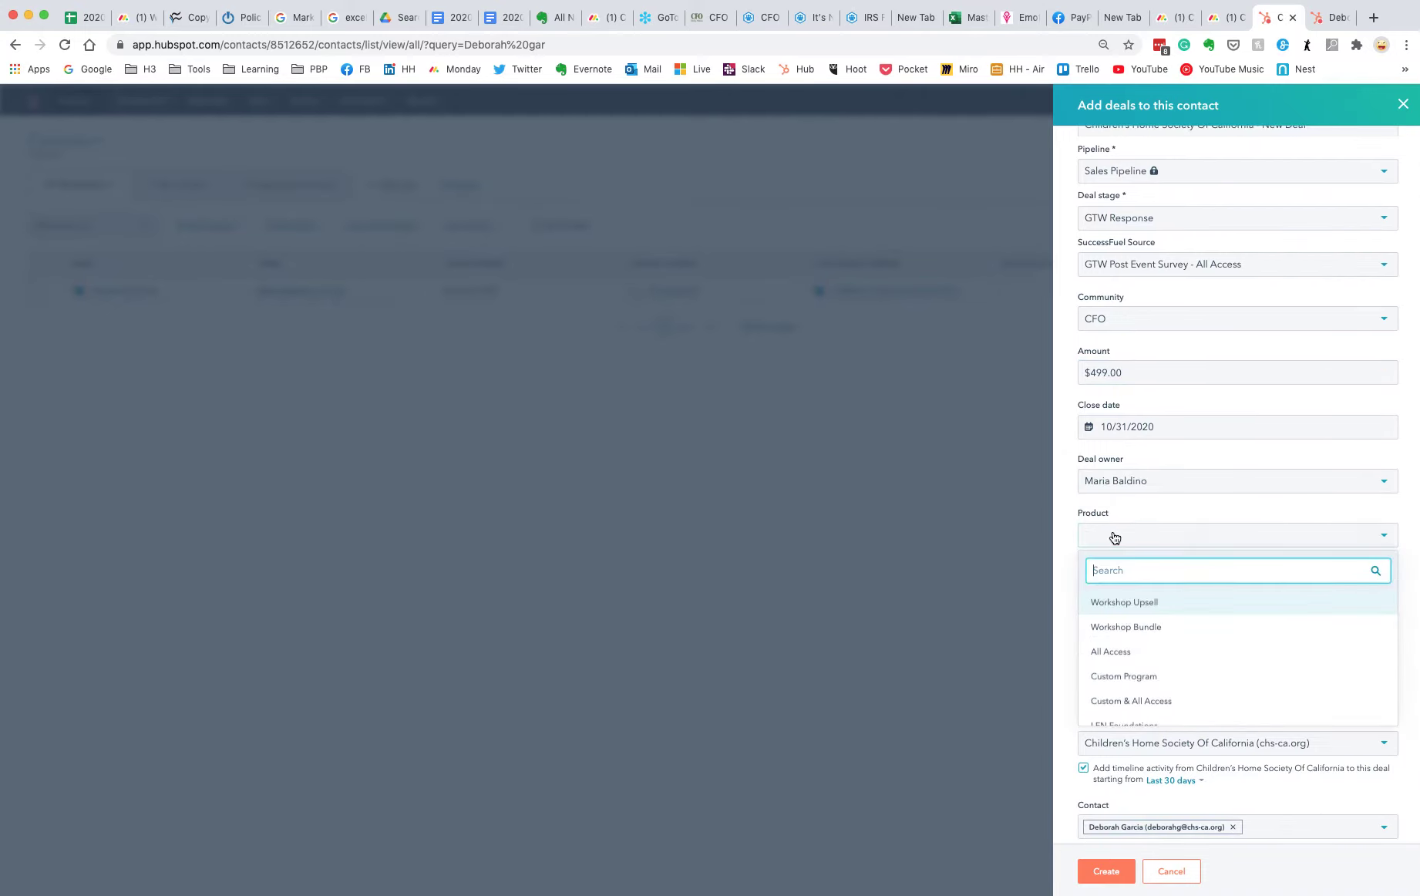
click(1118, 651)
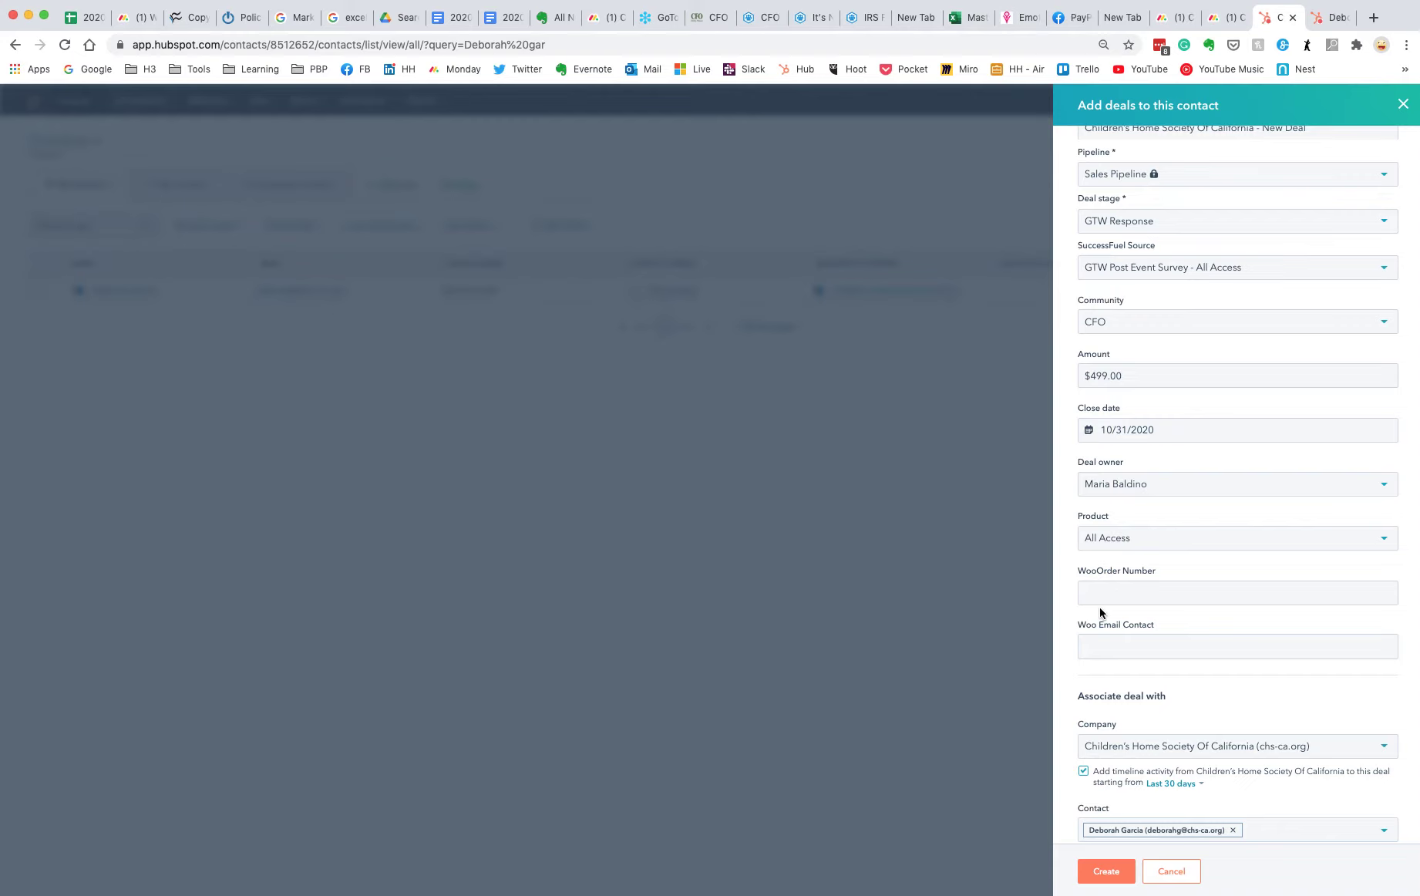
scroll(1110, 617, down, 3)
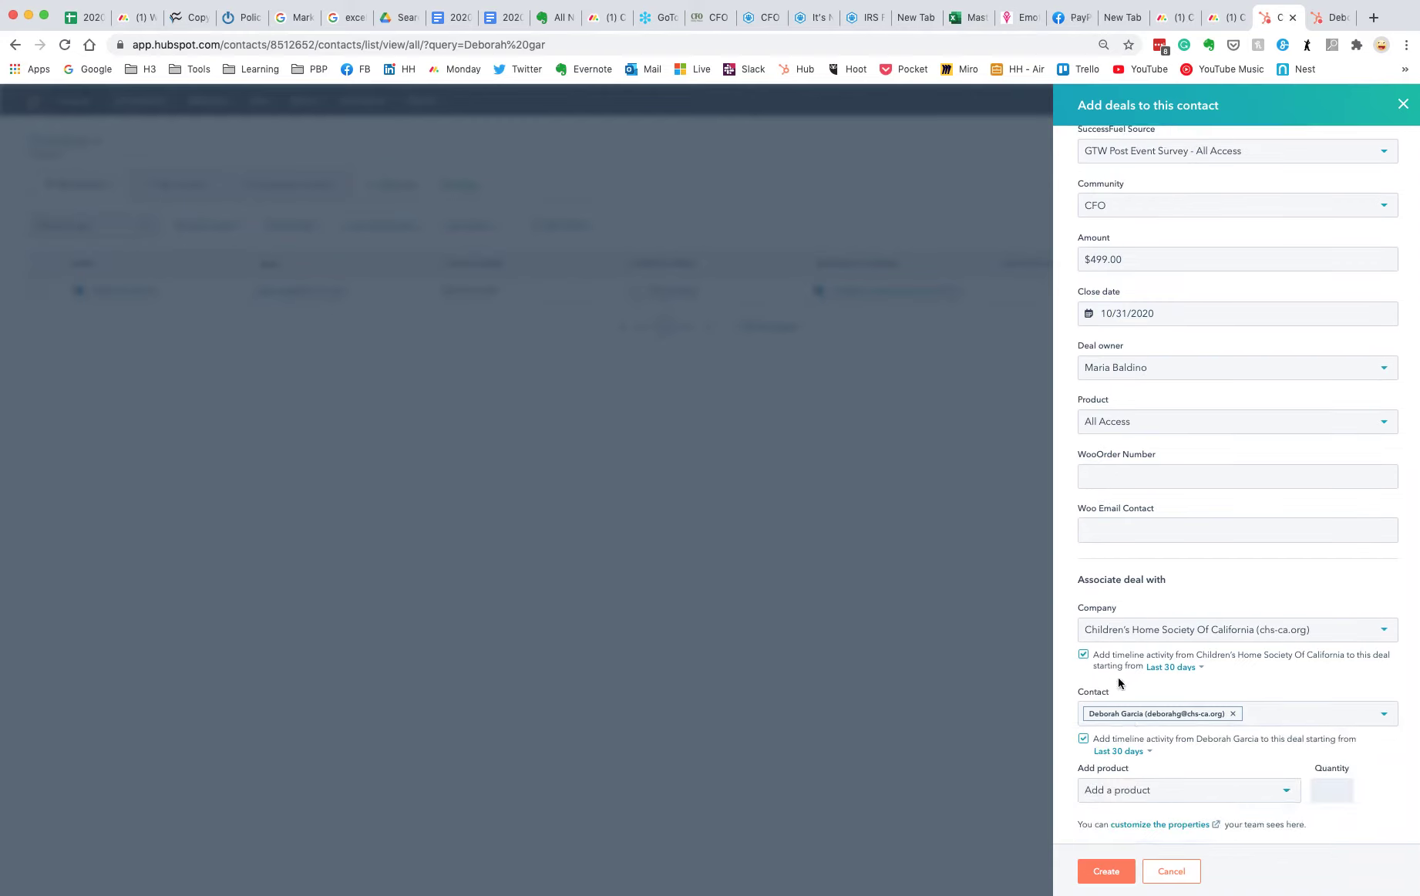
click(1108, 876)
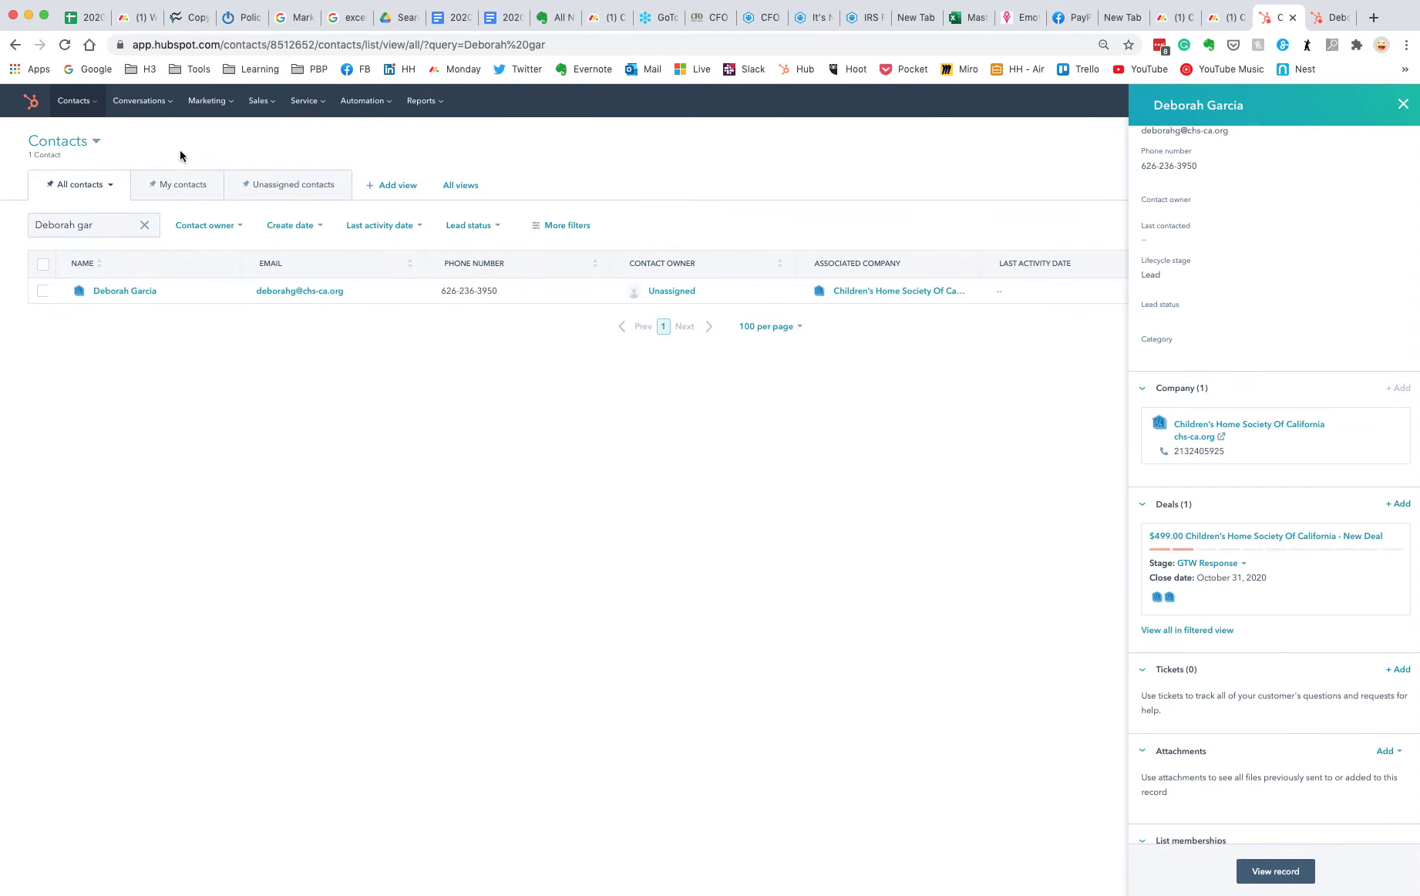
triple_click(45, 222)
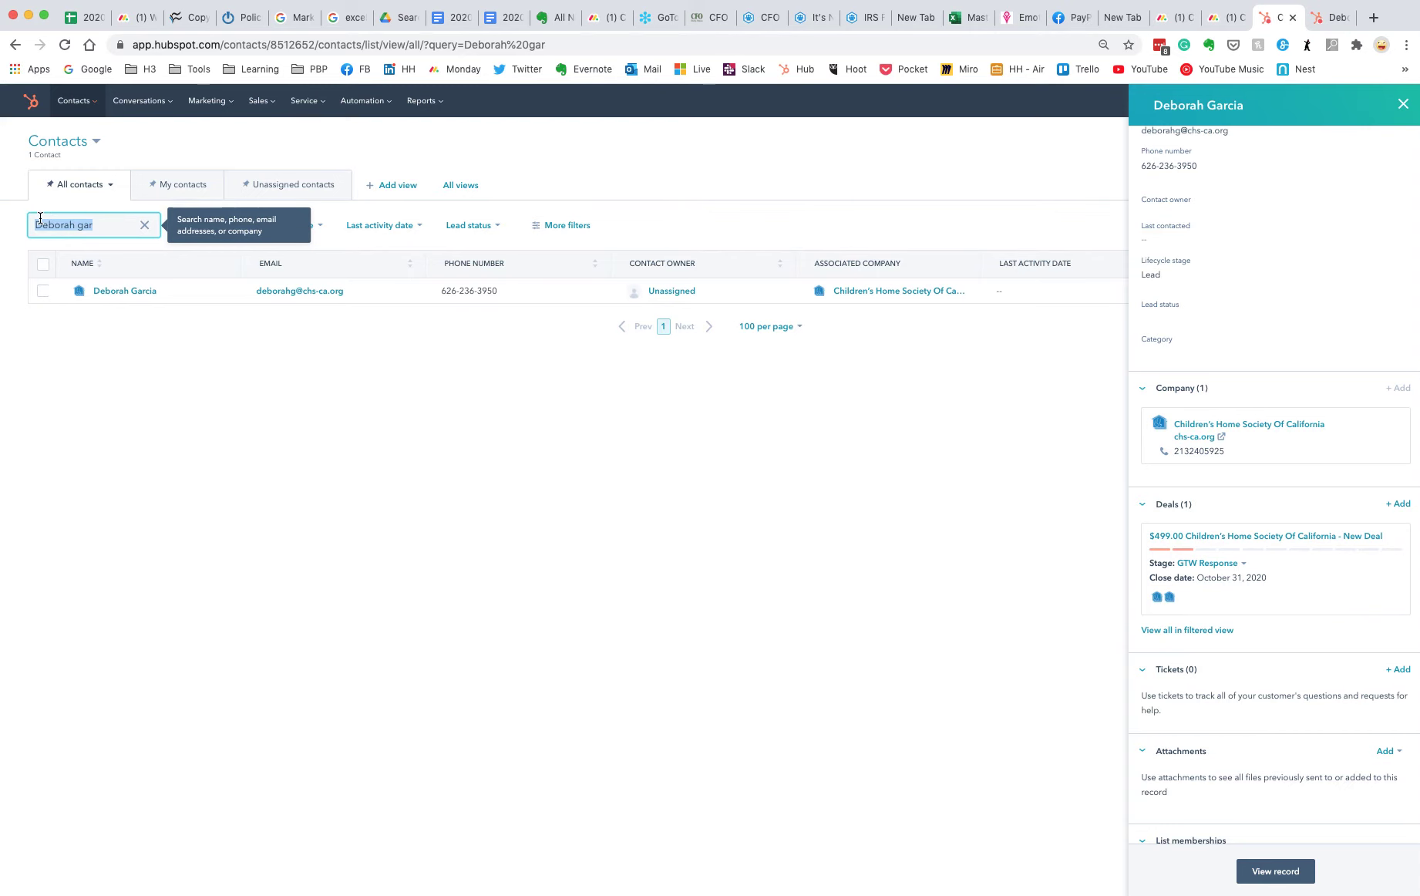
key(BackSpace)
text(G)
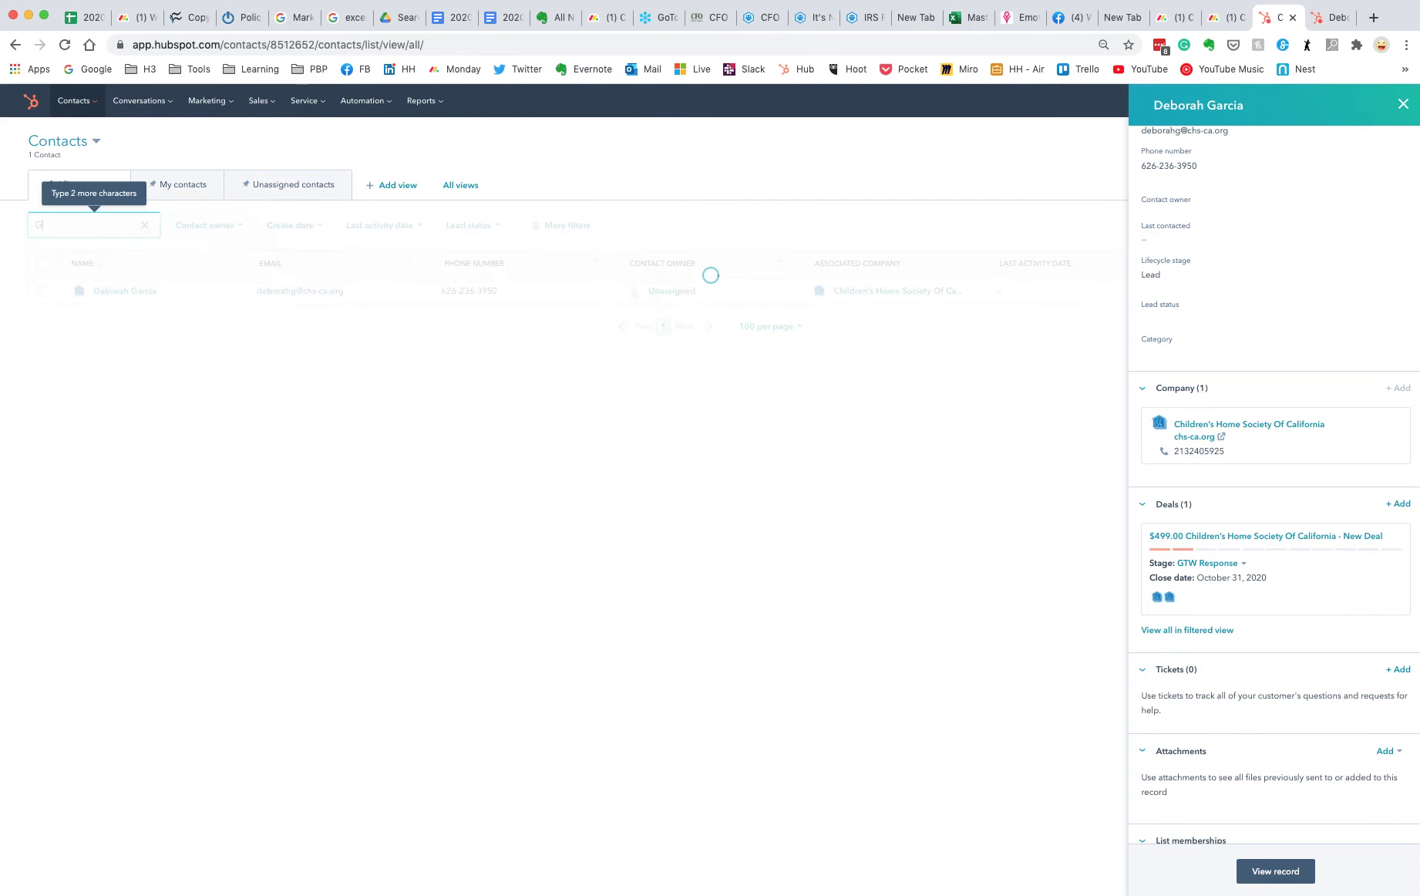
text(abr)
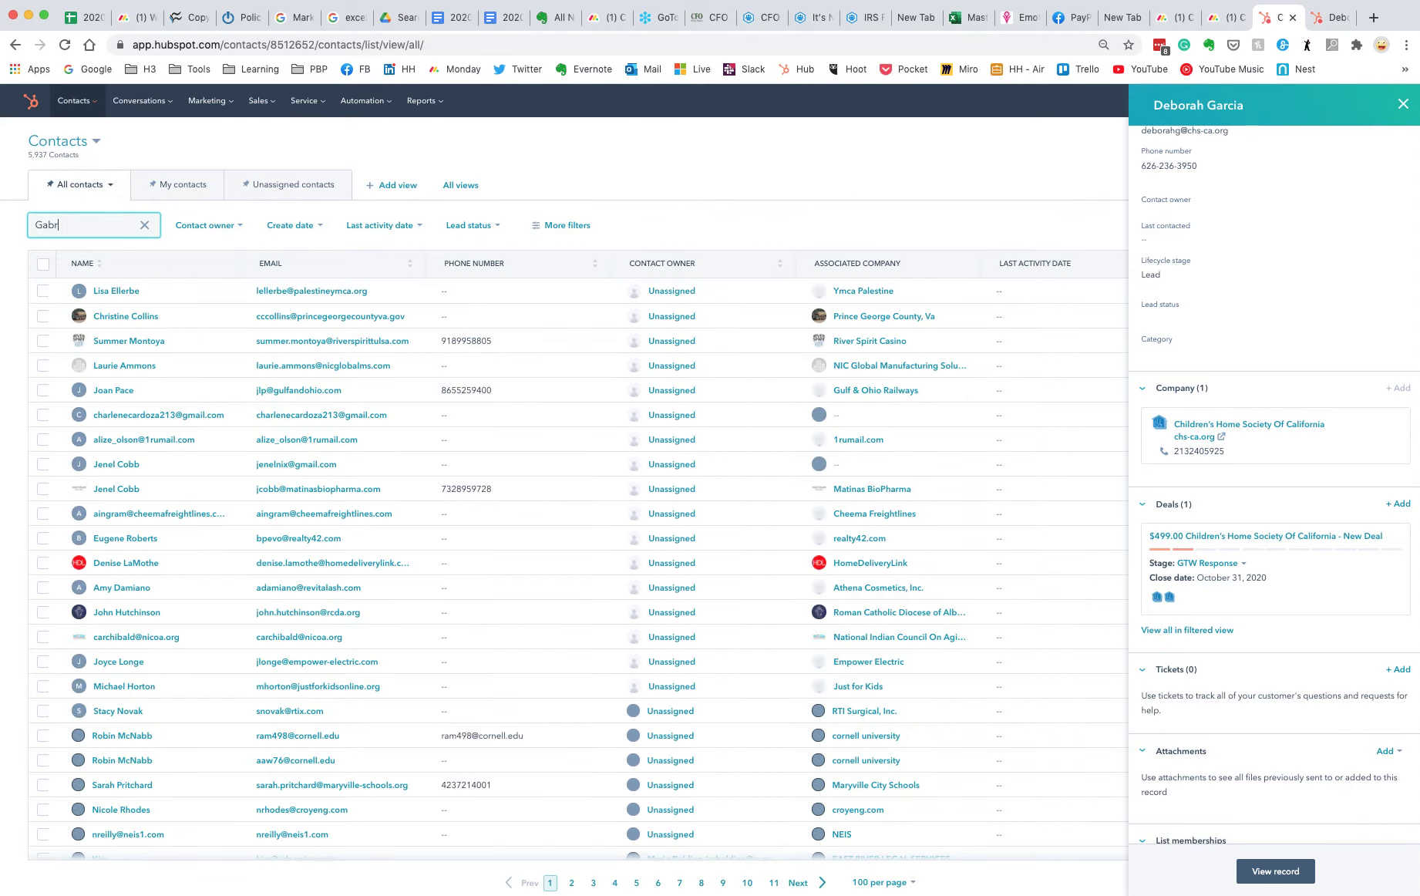
text(ie)
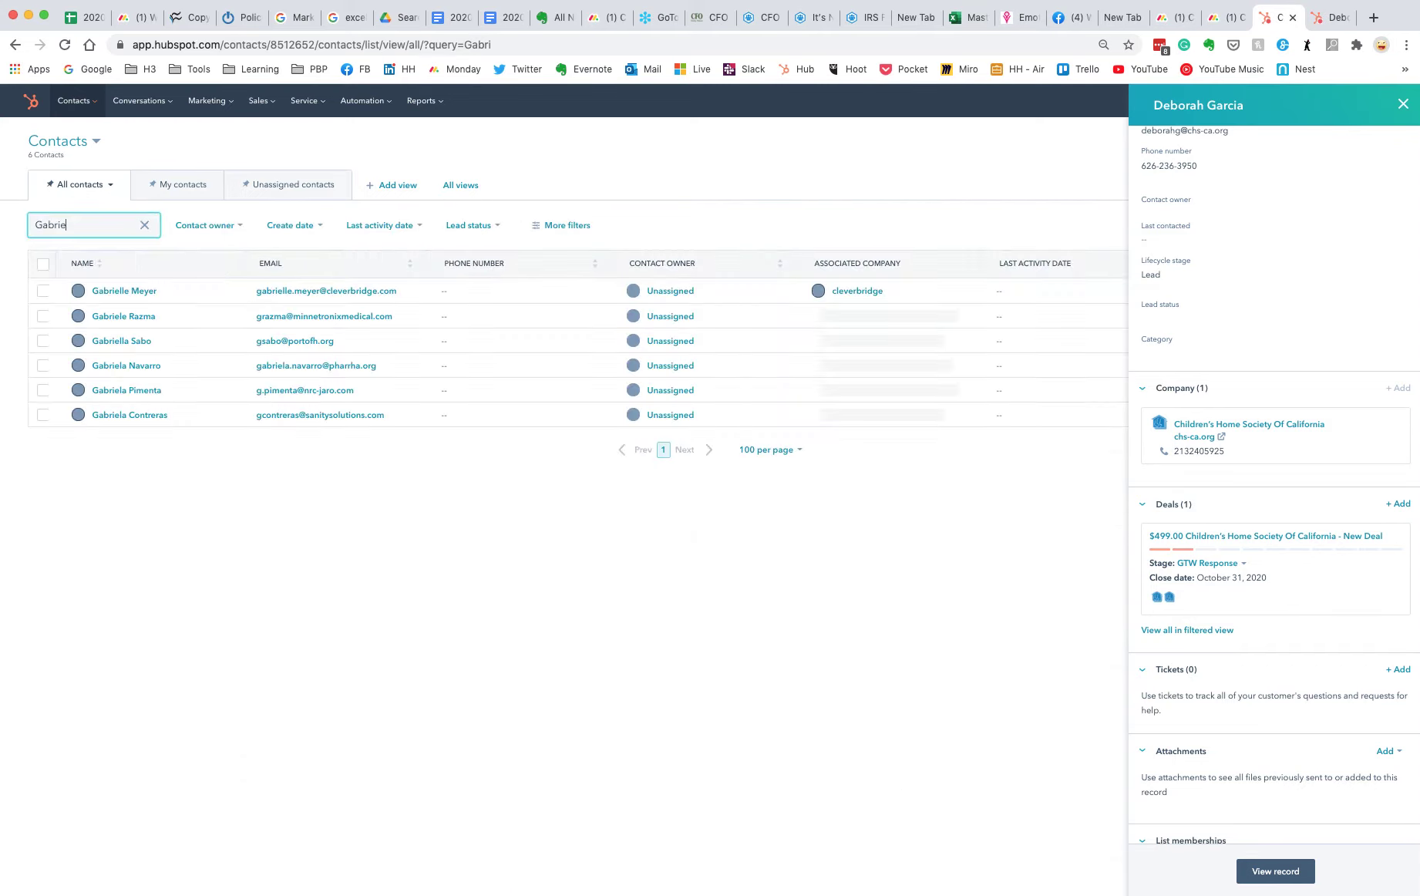
text(la)
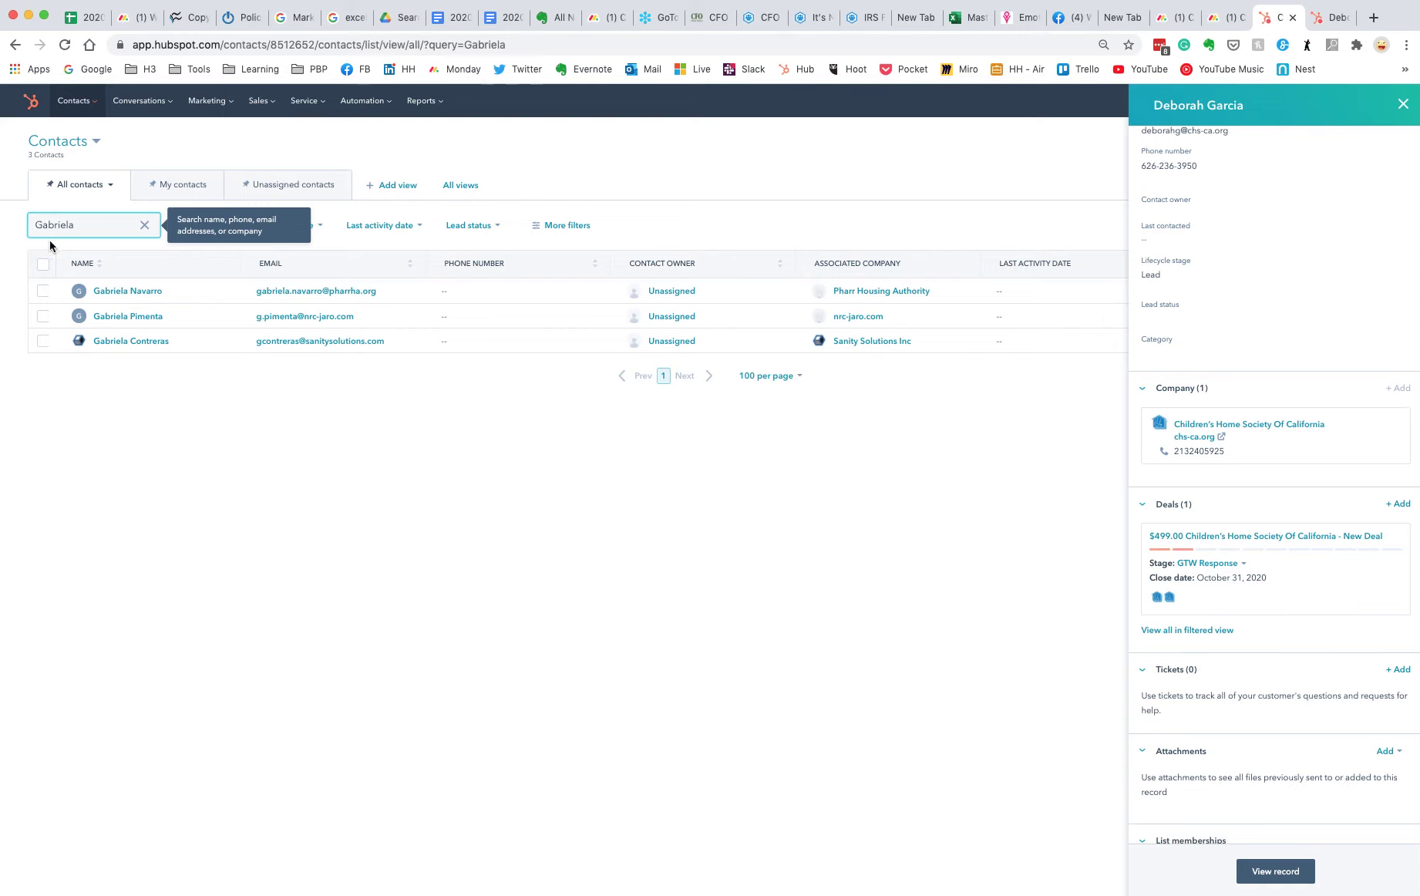
click(205, 293)
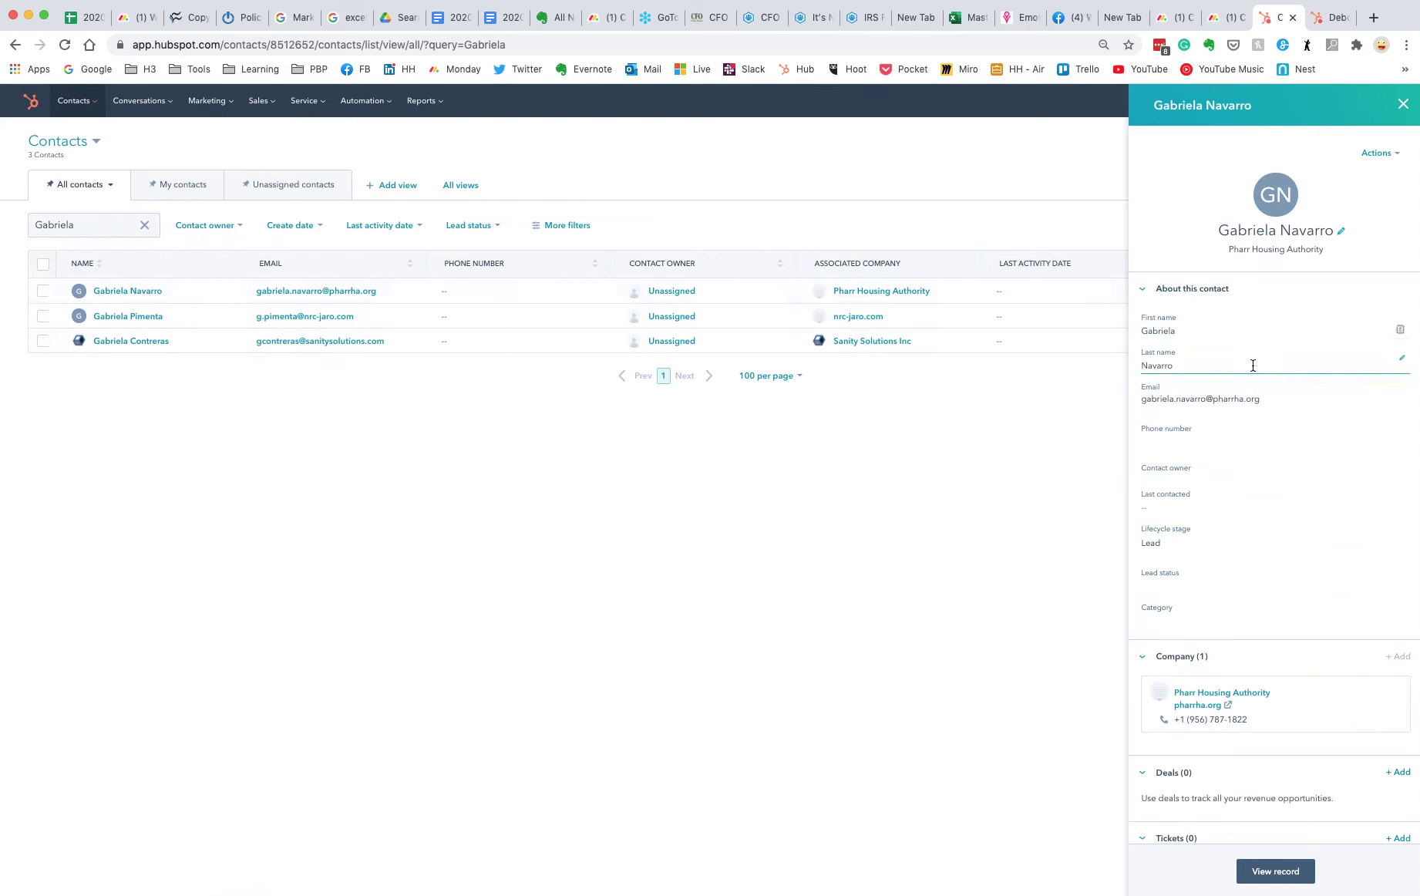
scroll(1261, 470, down, 2)
scroll(1261, 470, down, 3)
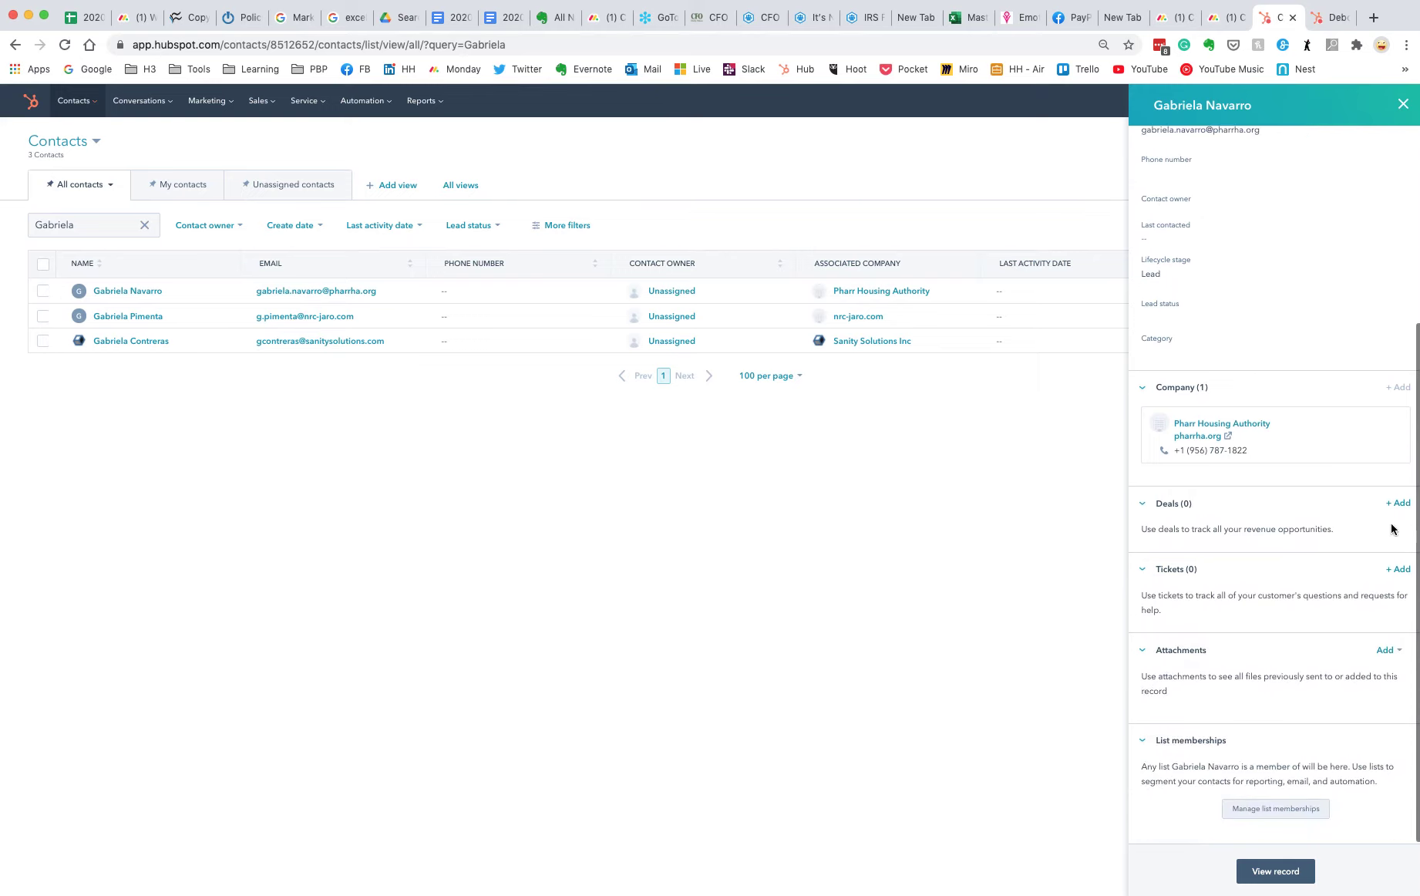
click(1397, 504)
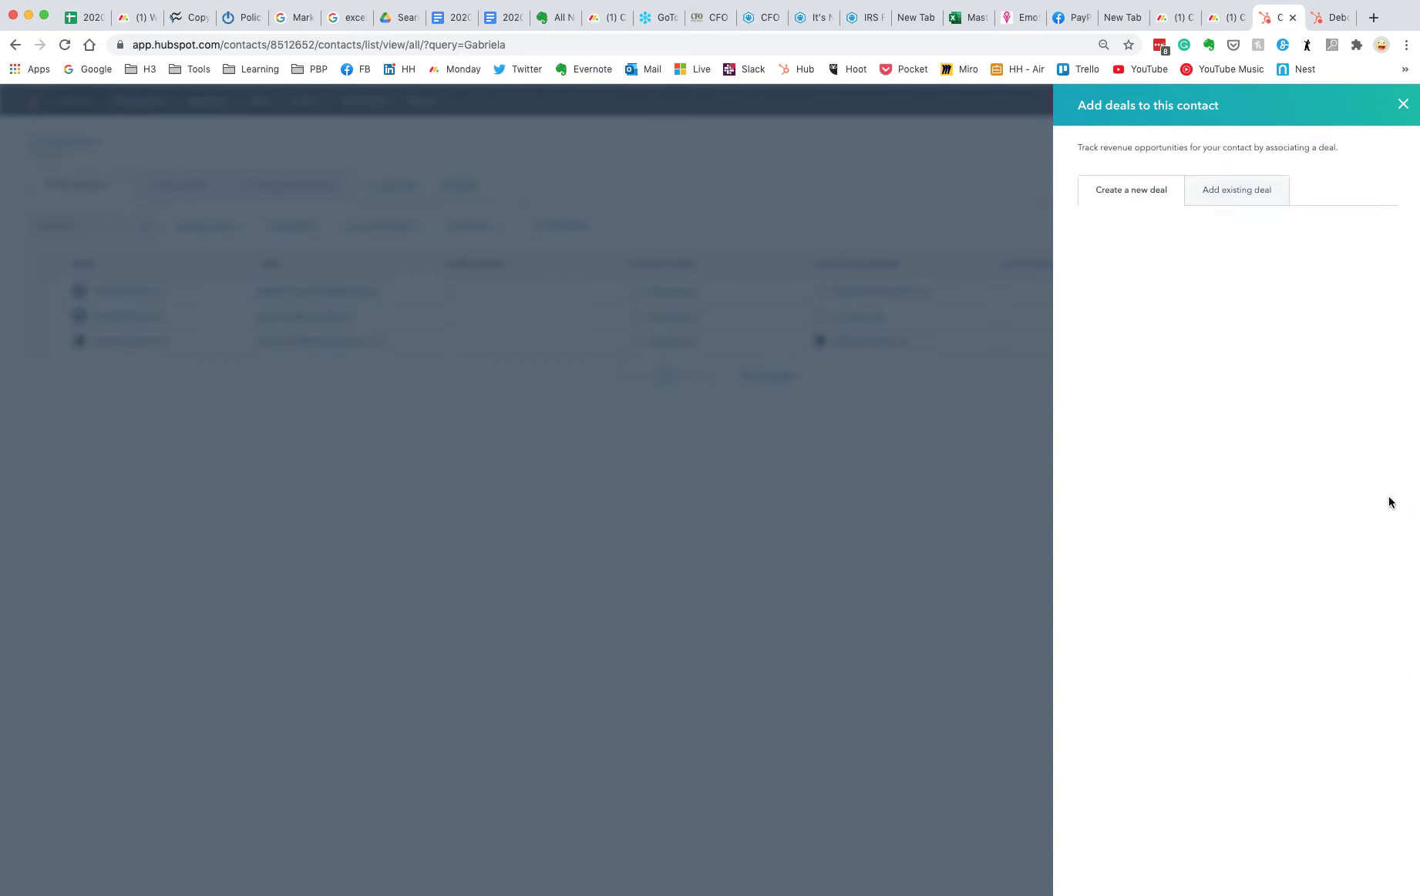
key(super+grave)
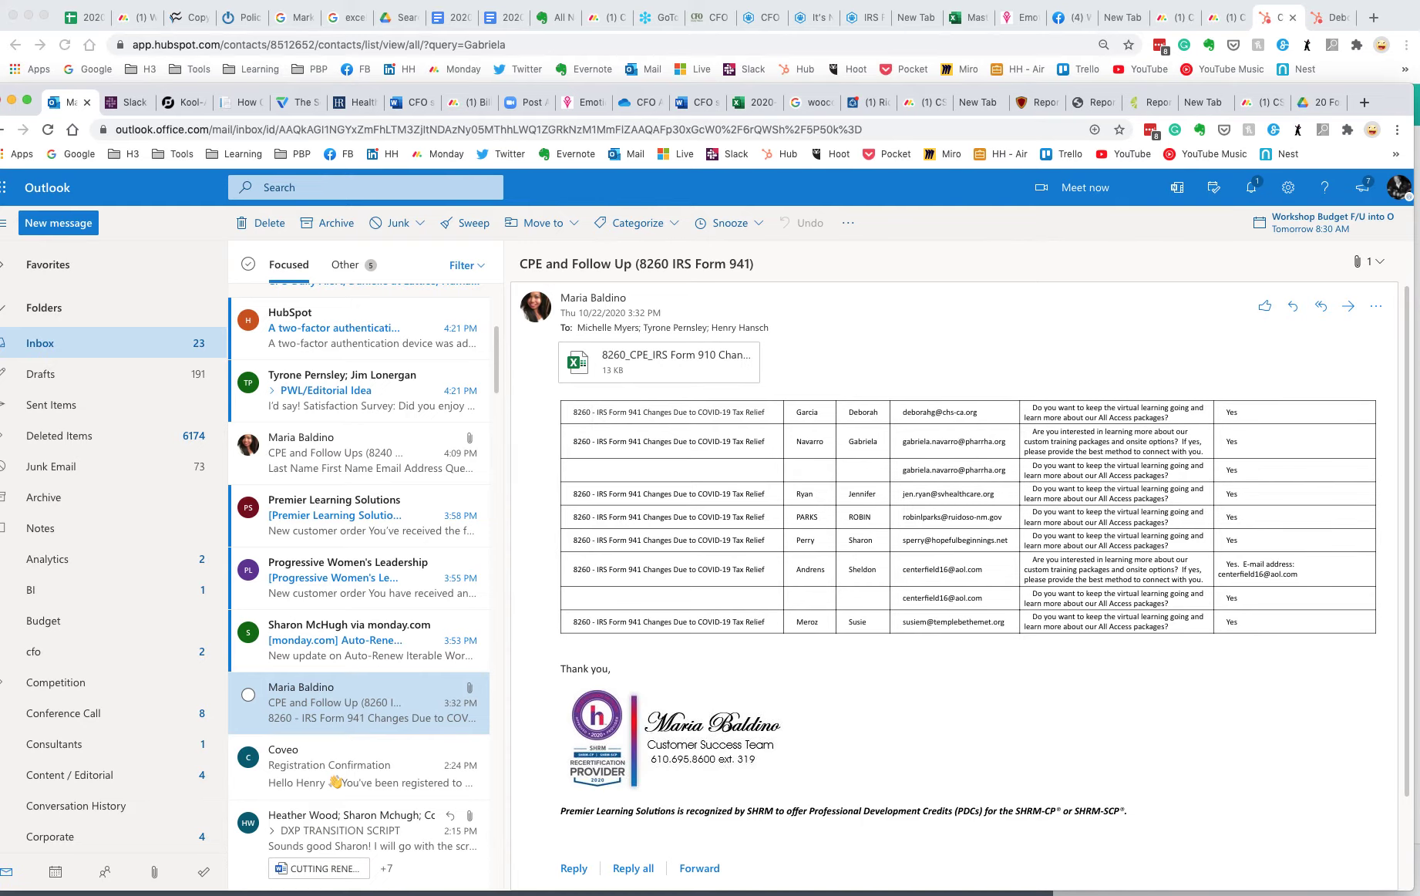
key(super+grave)
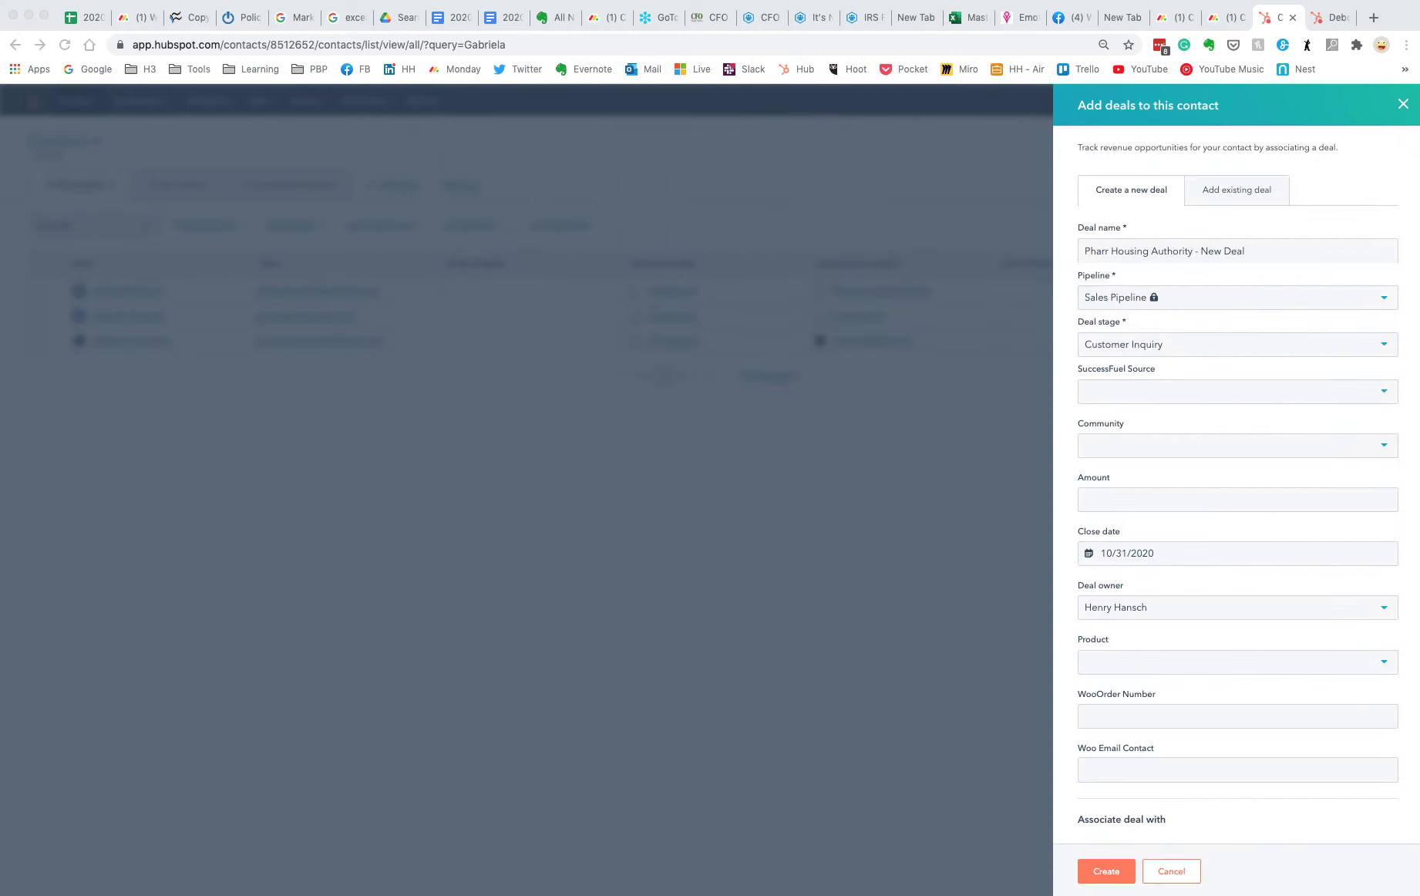
Set stage GTW Response, source GTW Post Event Survey - Custom/All Access, community CFO.
click(1179, 350)
click(1146, 439)
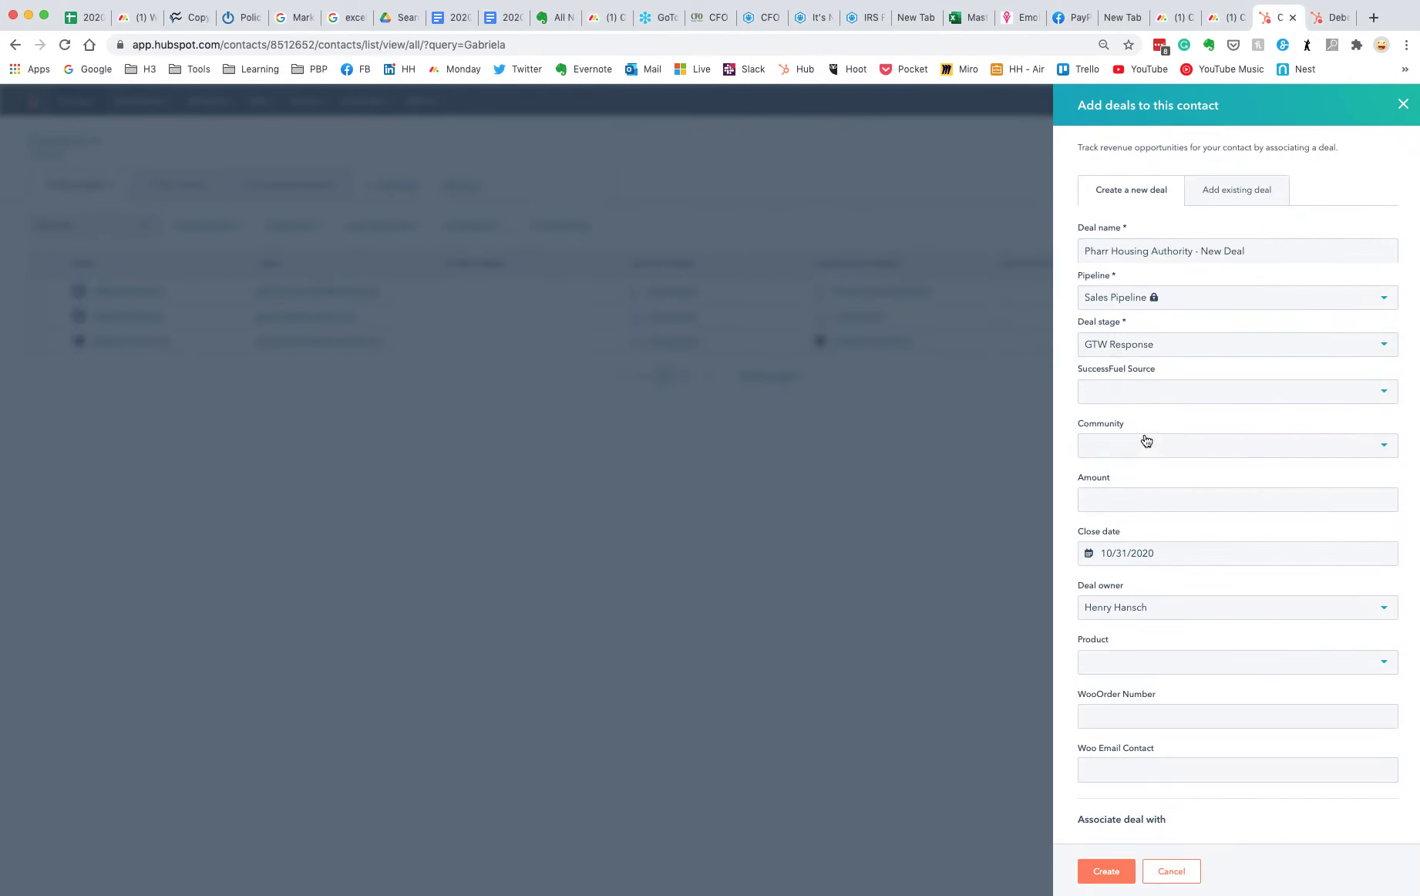
click(1159, 396)
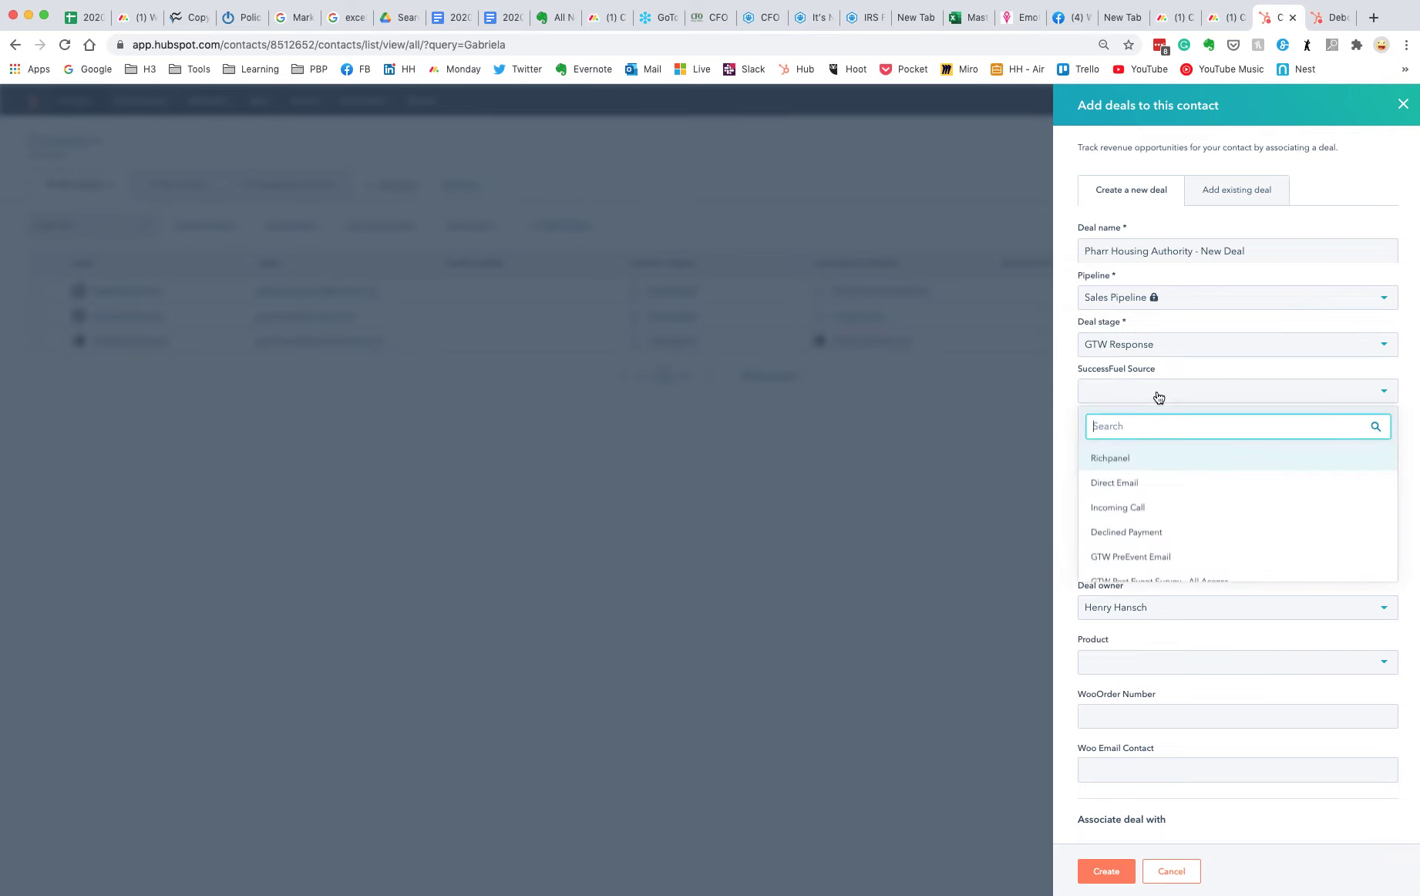
scroll(1179, 524, down, 2)
scroll(1183, 521, down, 2)
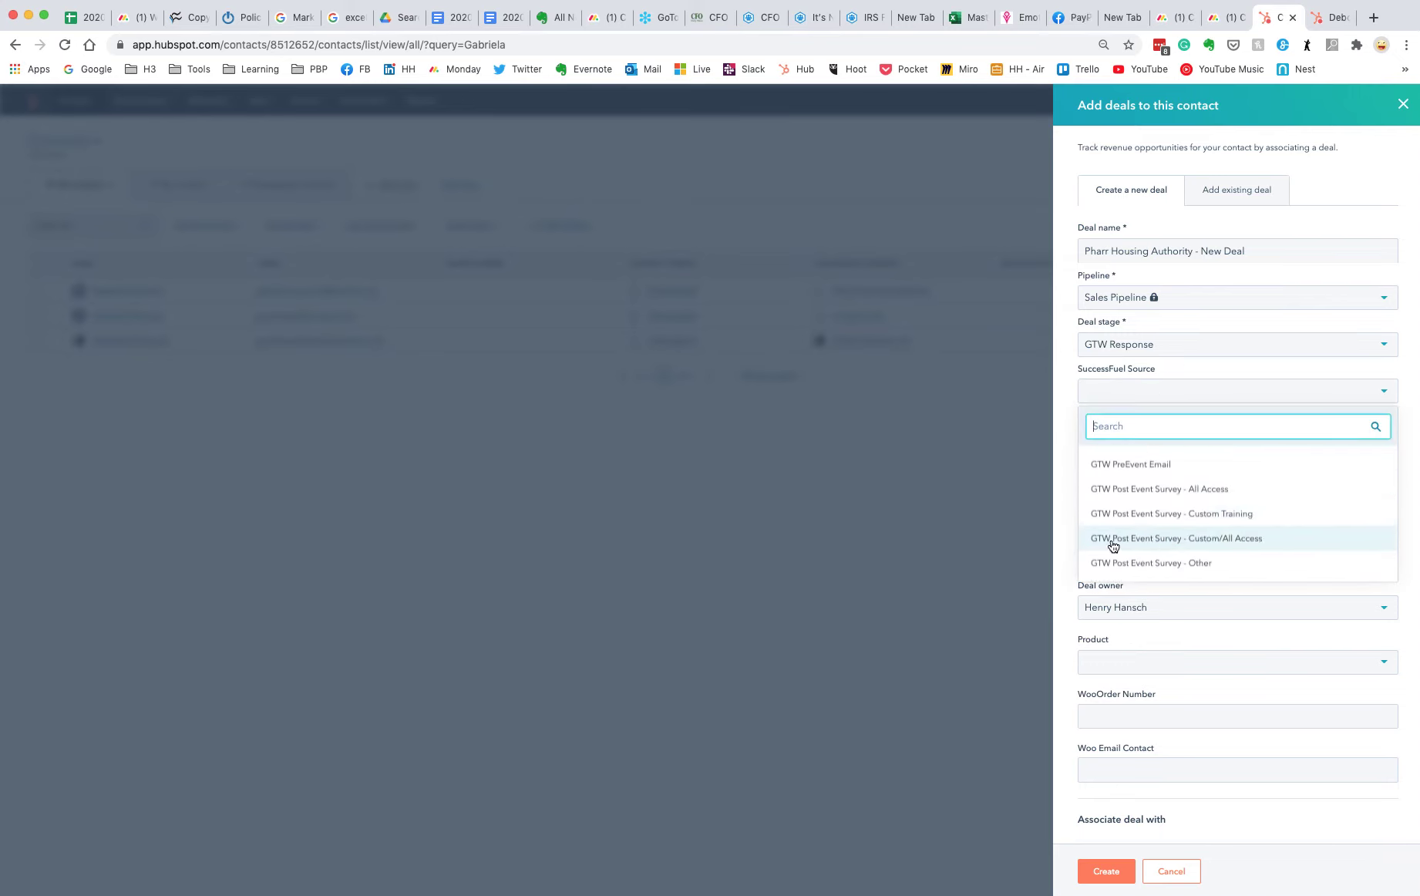
click(1214, 543)
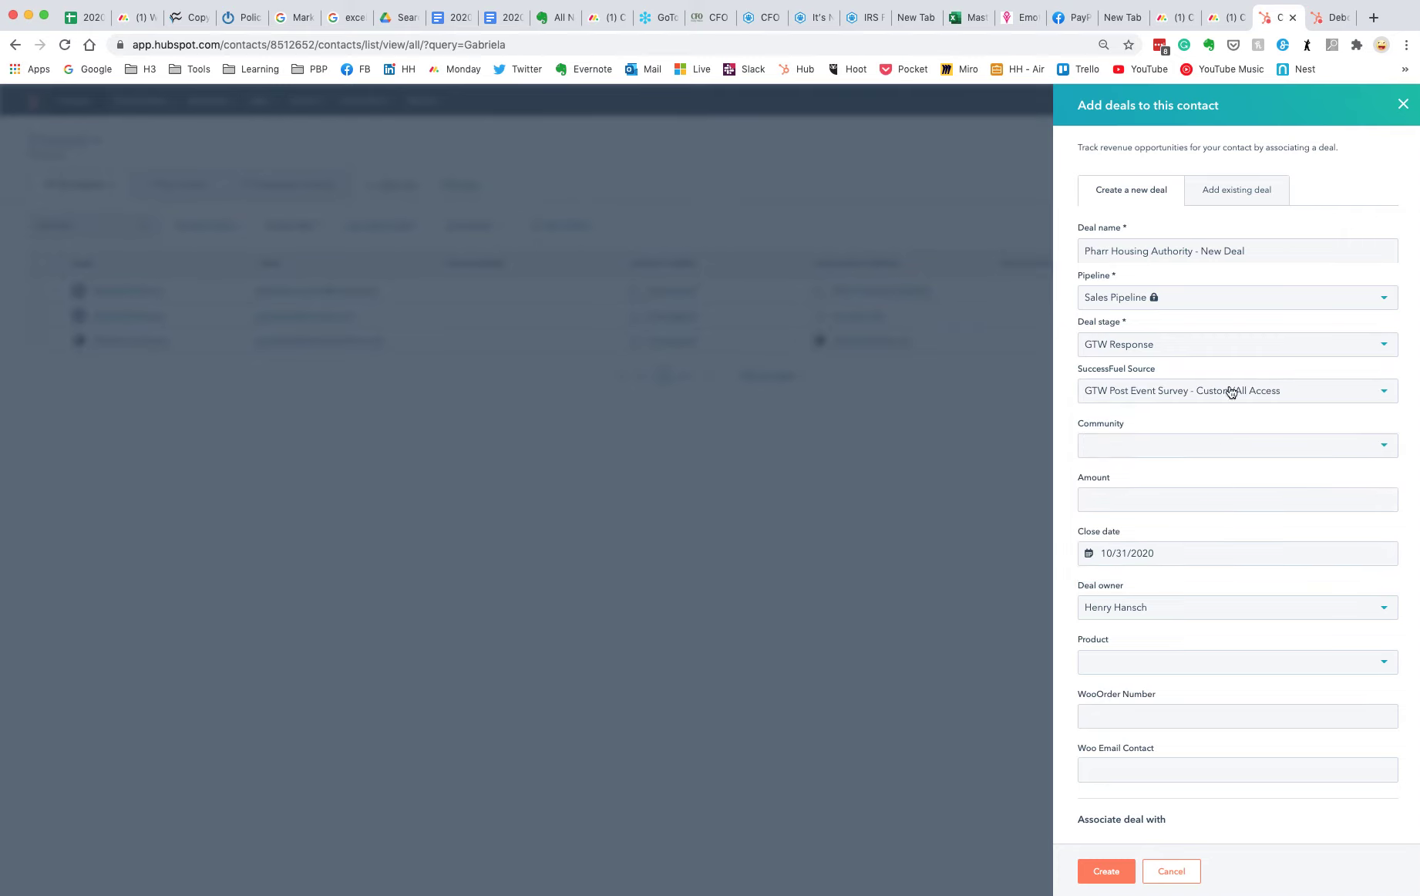
click(1192, 447)
click(1146, 603)
Set amount to 1000, reassign the owner, and choose the Custom & All Access product.
click(1164, 503)
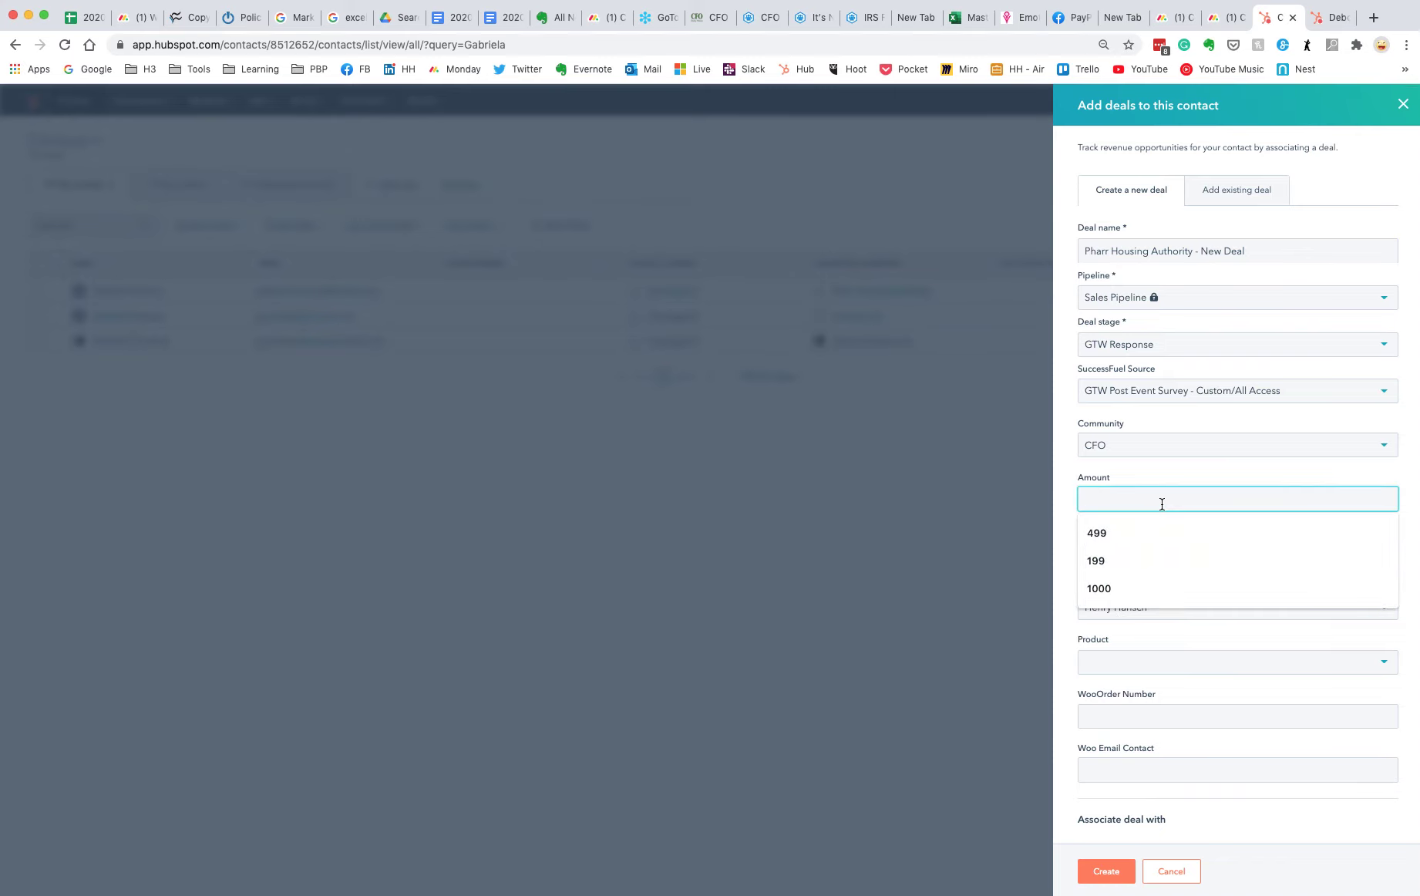
click(1137, 592)
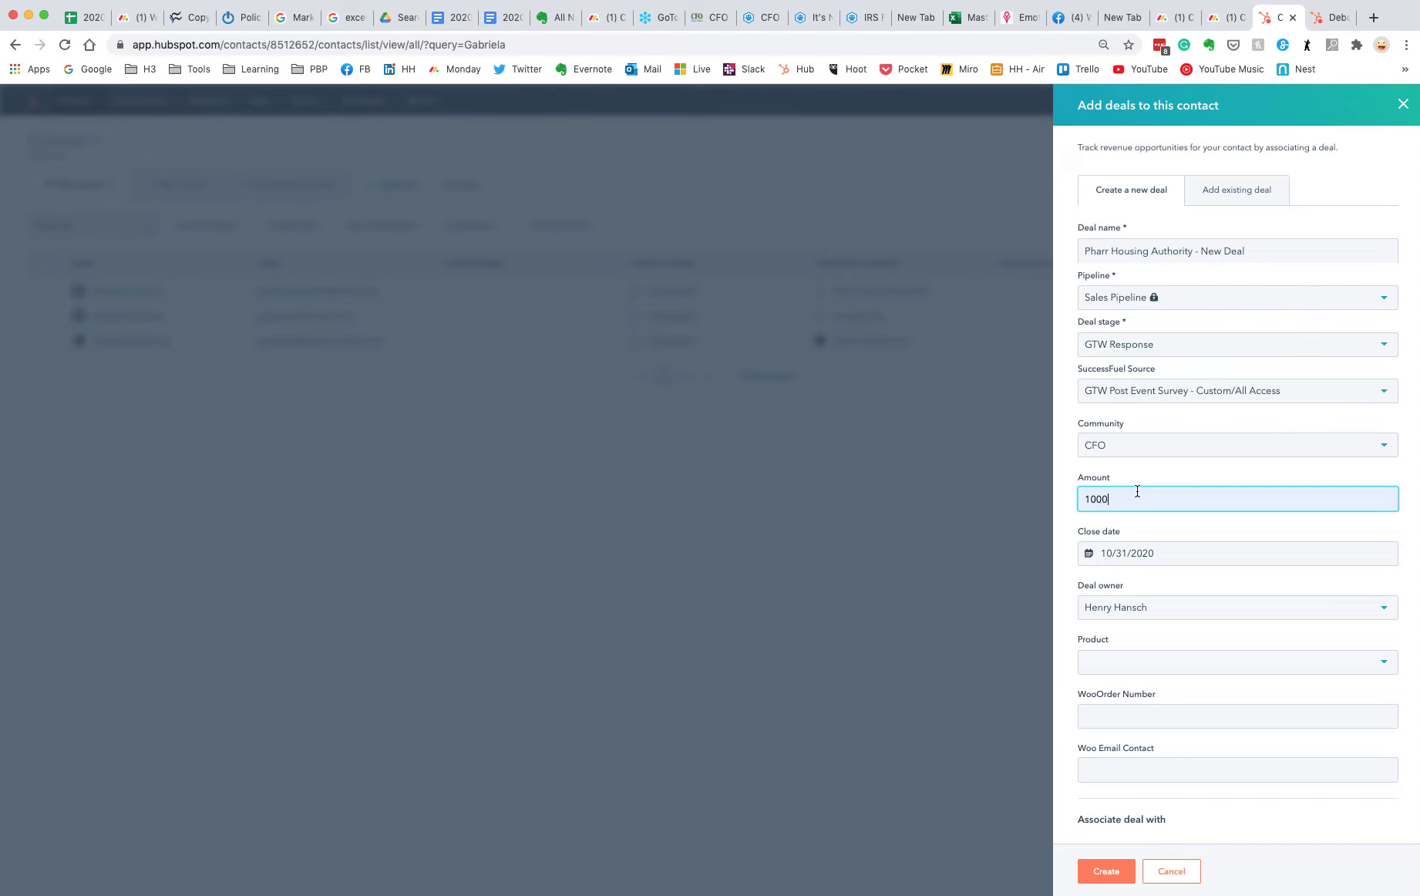
click(1160, 607)
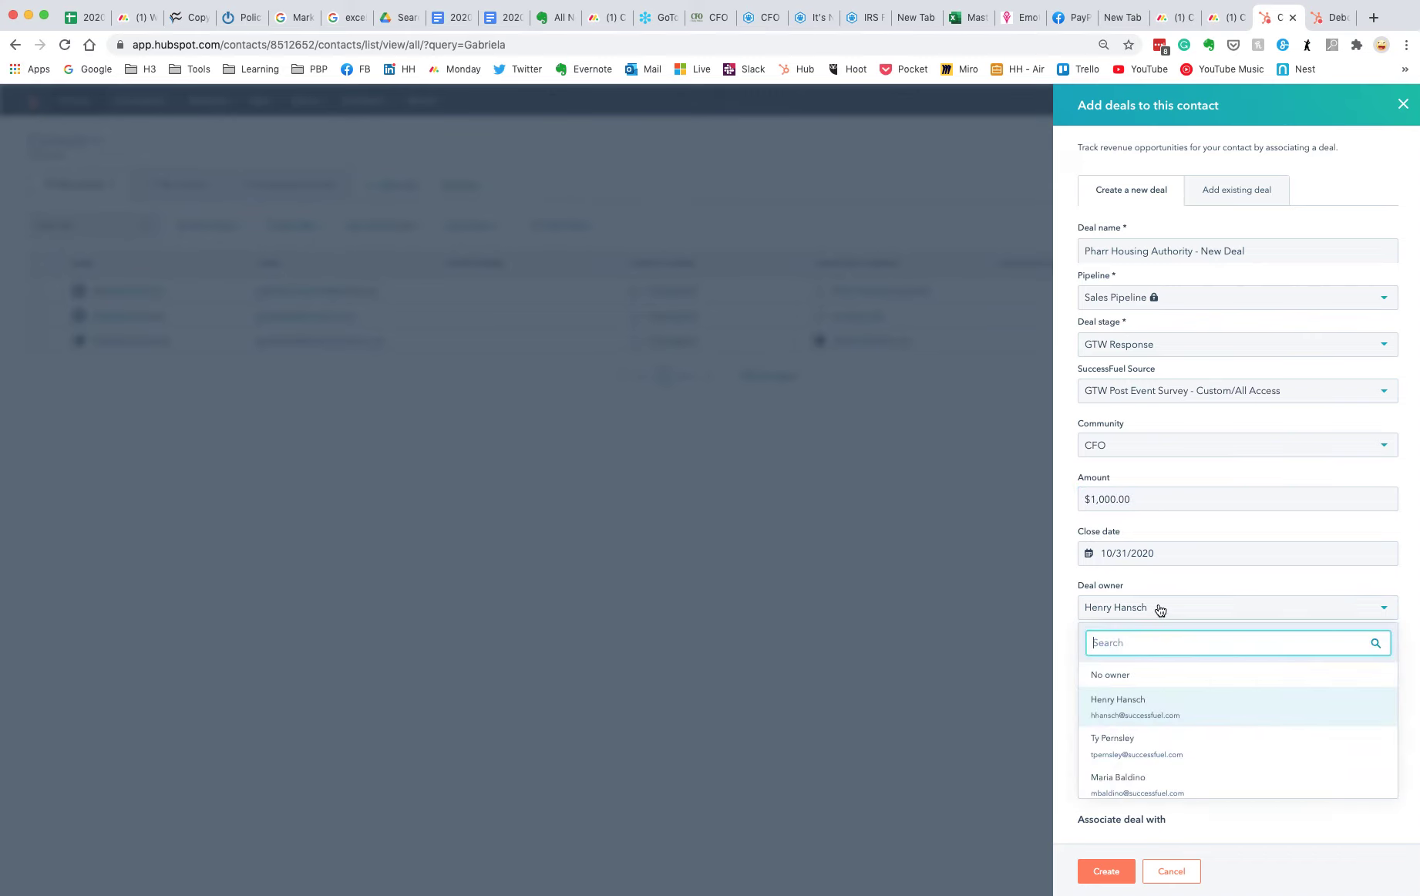
click(1159, 773)
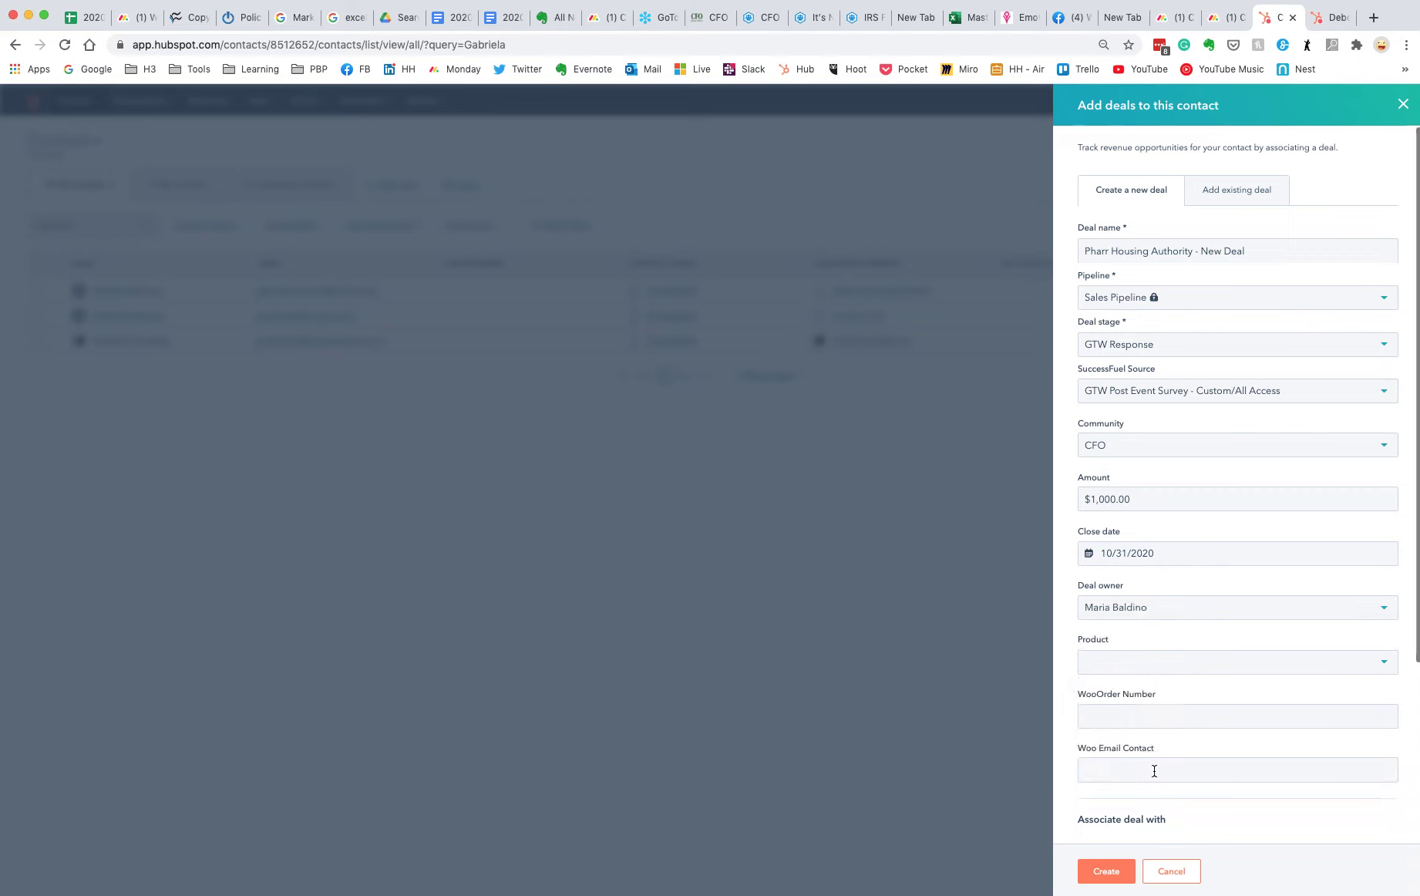
click(1130, 661)
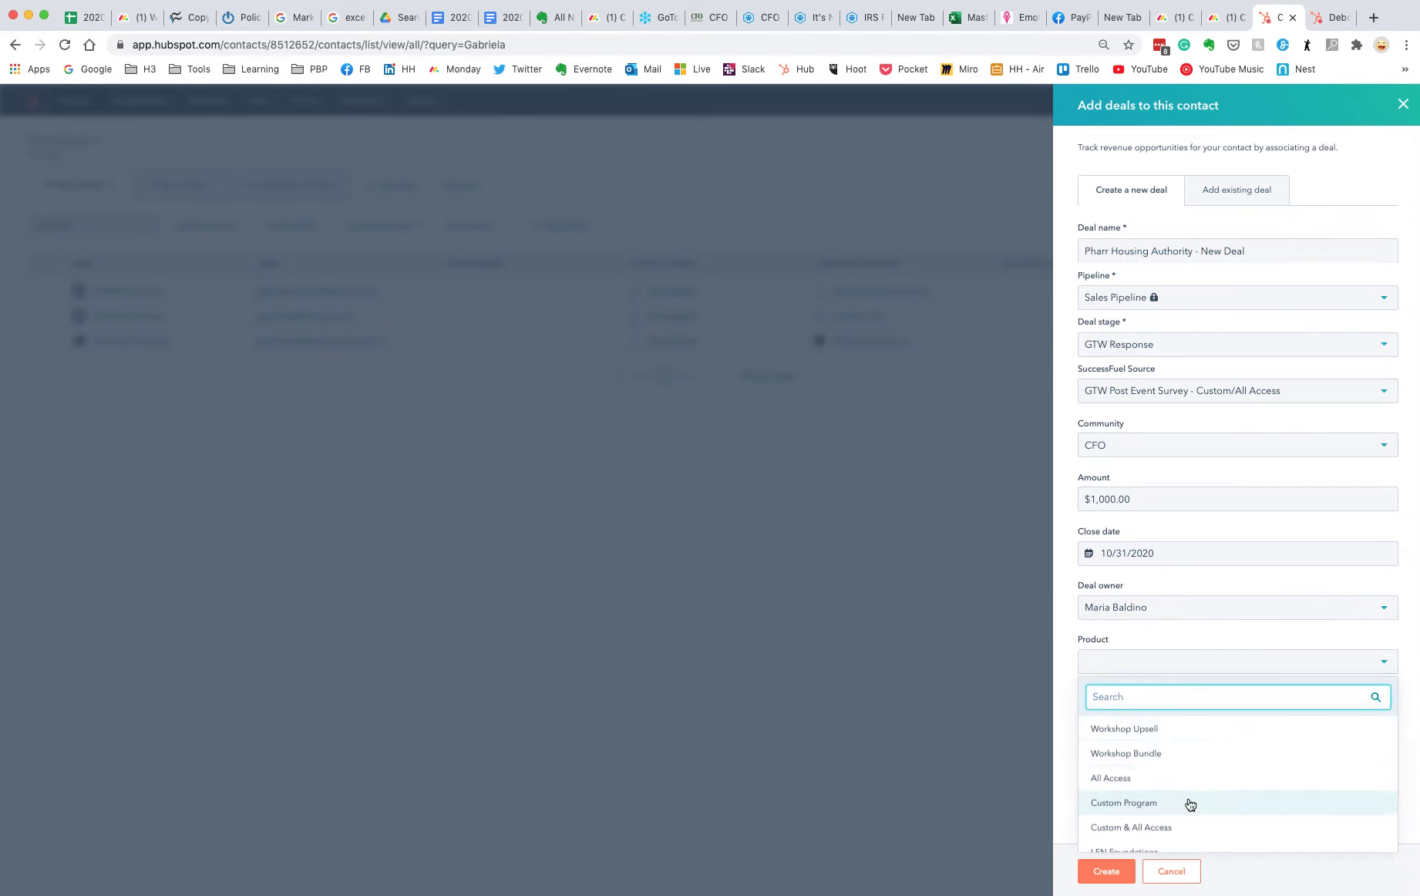
scroll(1156, 793, down, 2)
click(1144, 771)
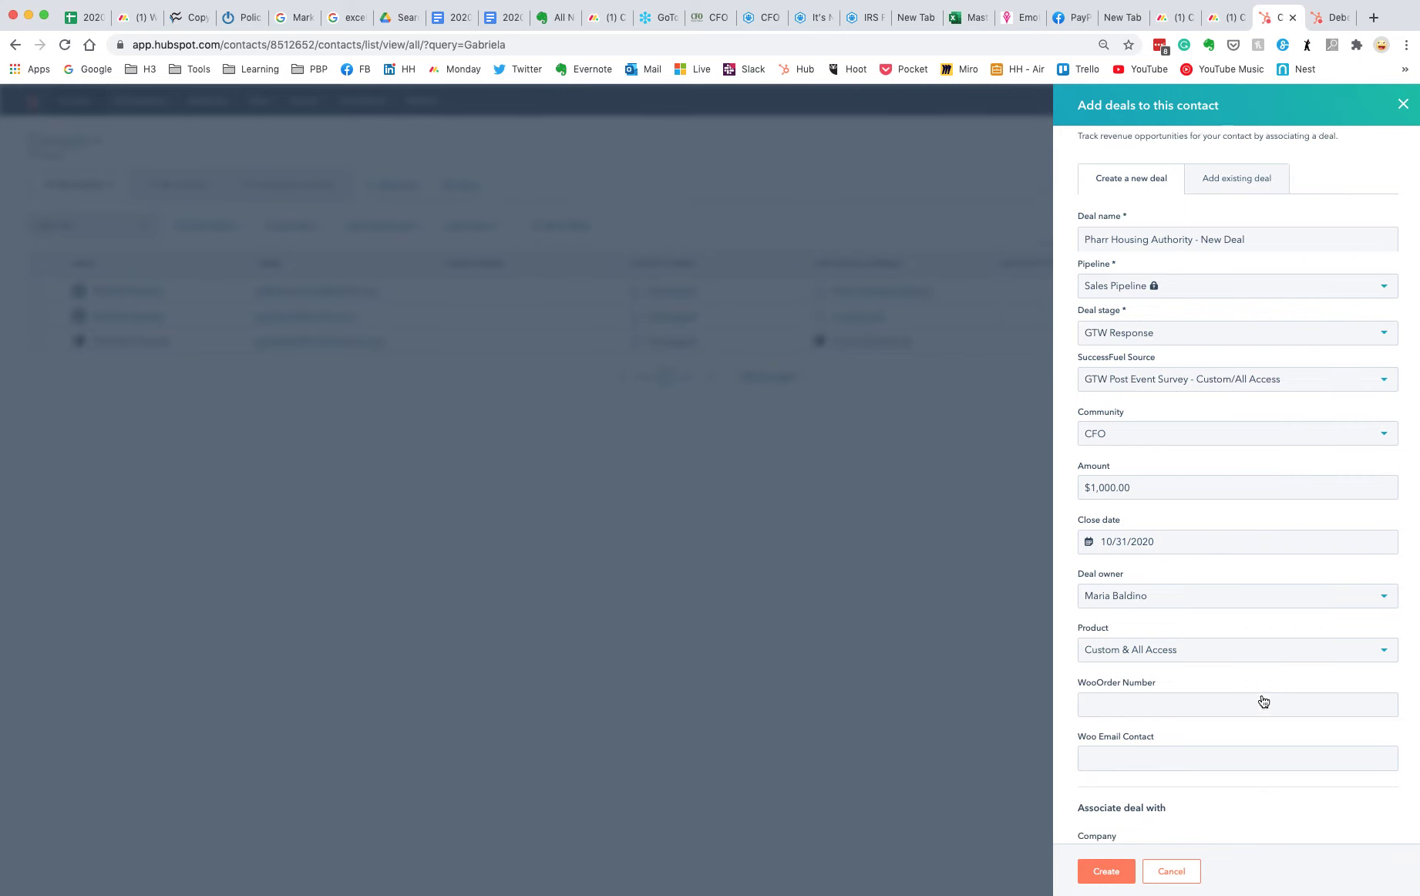
scroll(1233, 693, down, 3)
scroll(1234, 694, down, 2)
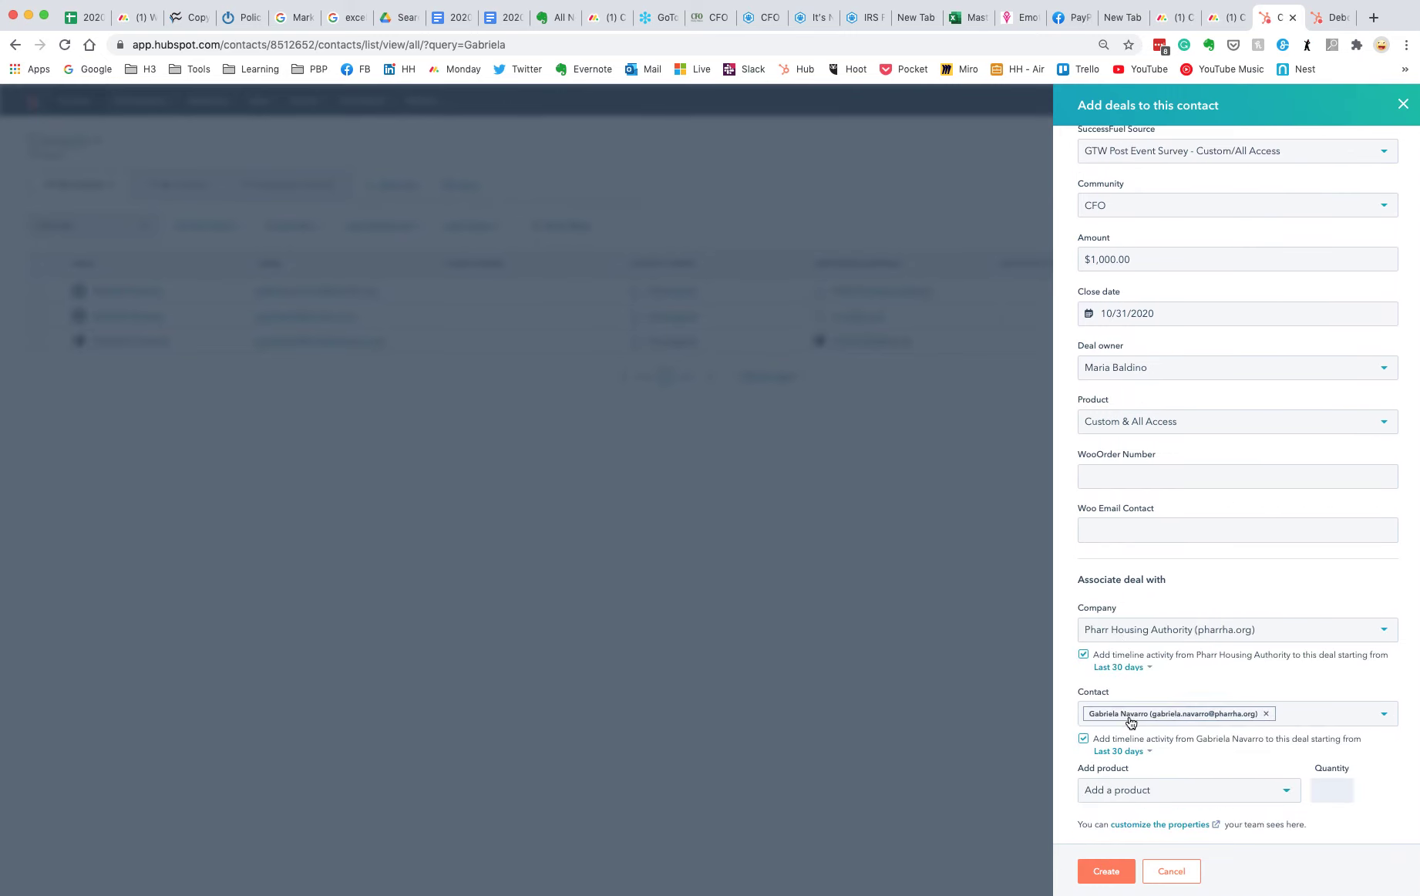
click(1106, 871)
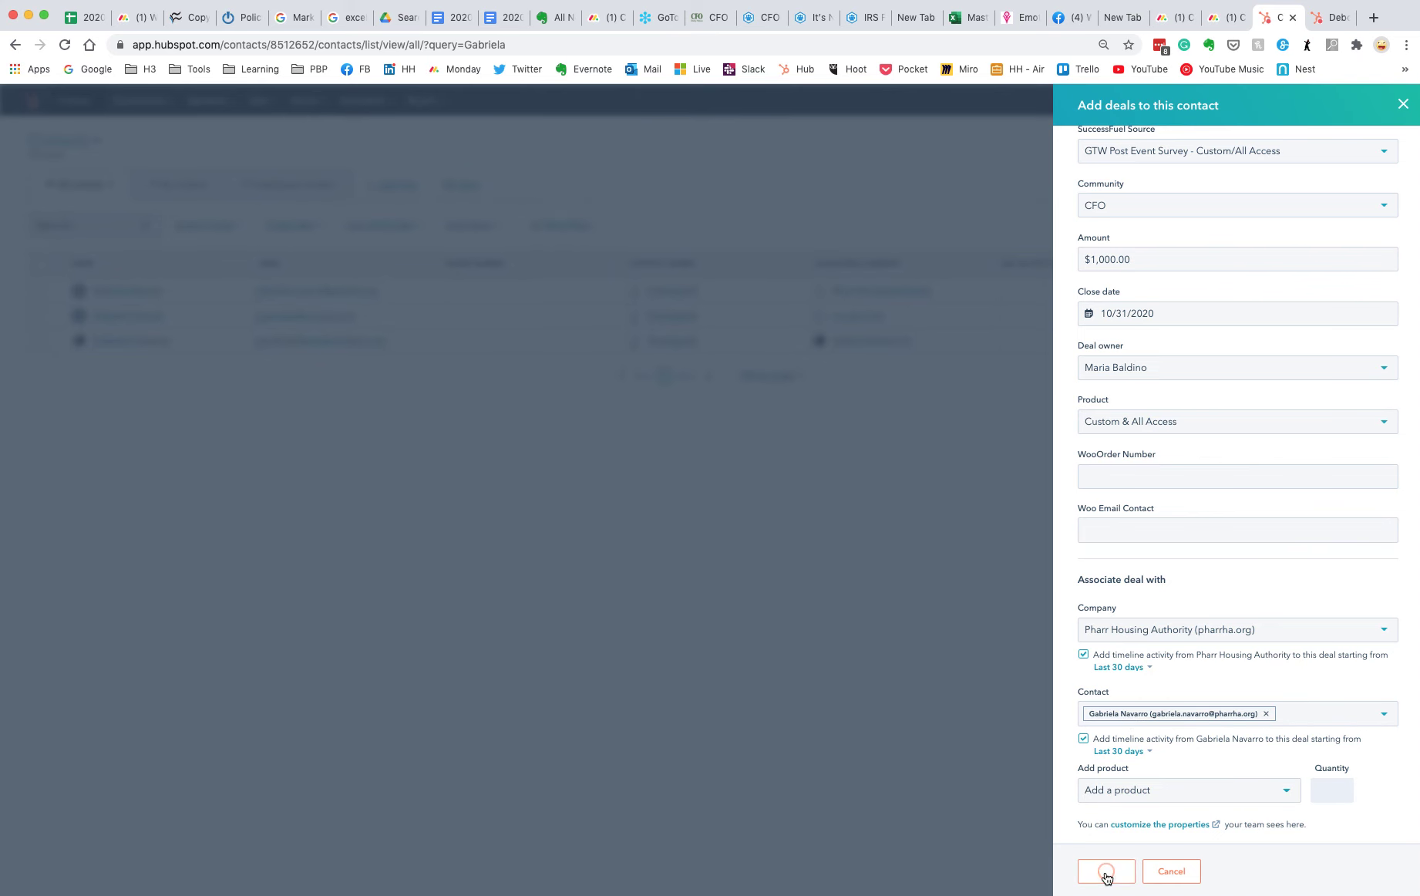